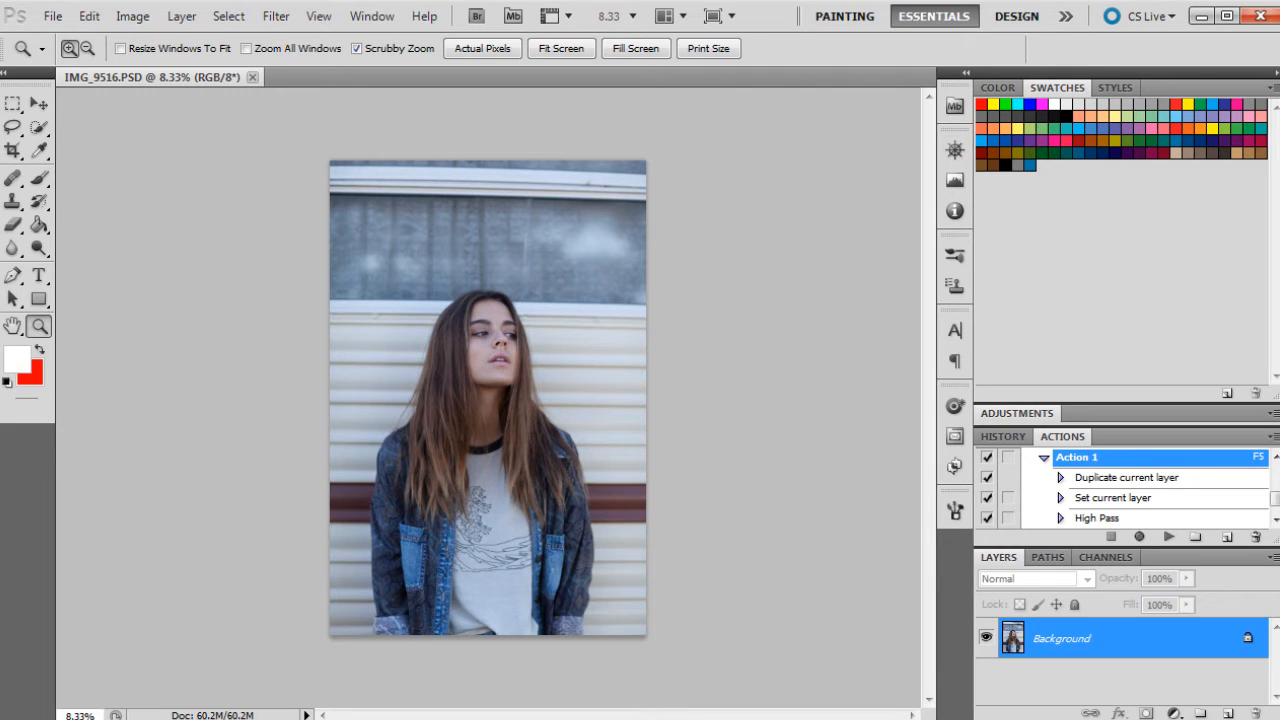
# - Add a Curves adjustment layer above the Background and raise the RGB curve's black endpoint to output 24
pyautogui.scroll(3, 1157, 497)
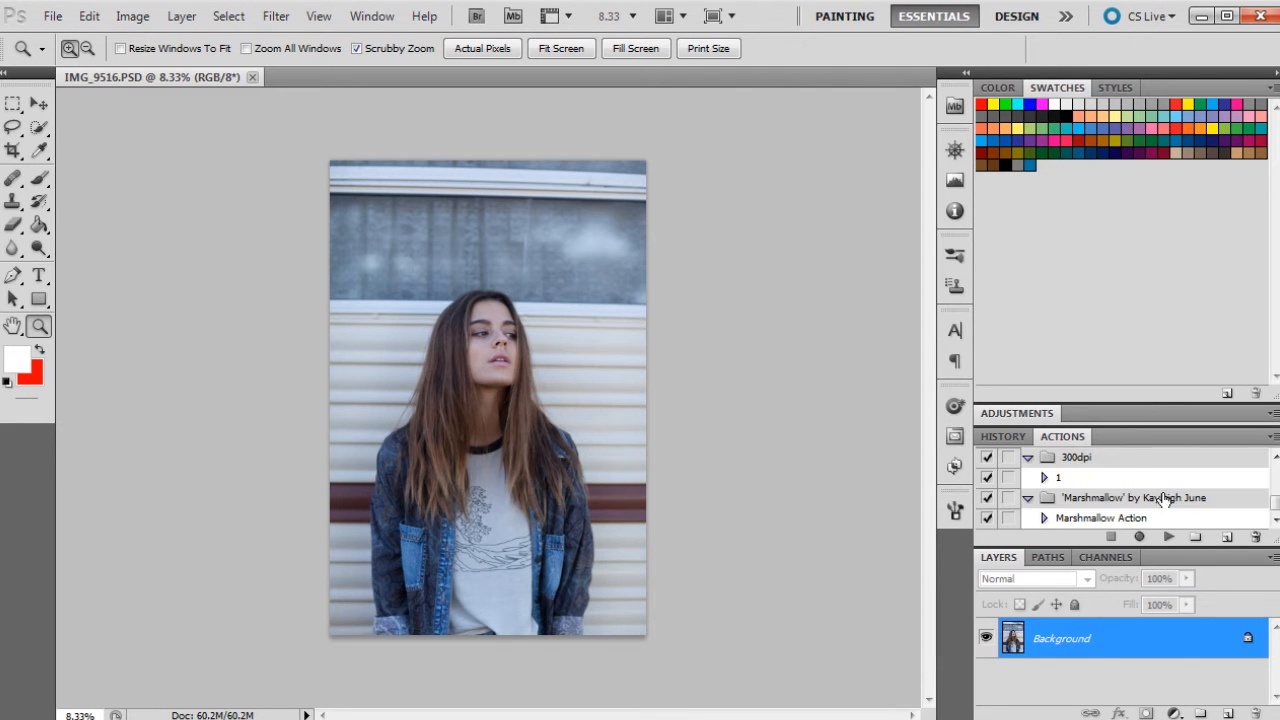
pyautogui.click(1174, 712)
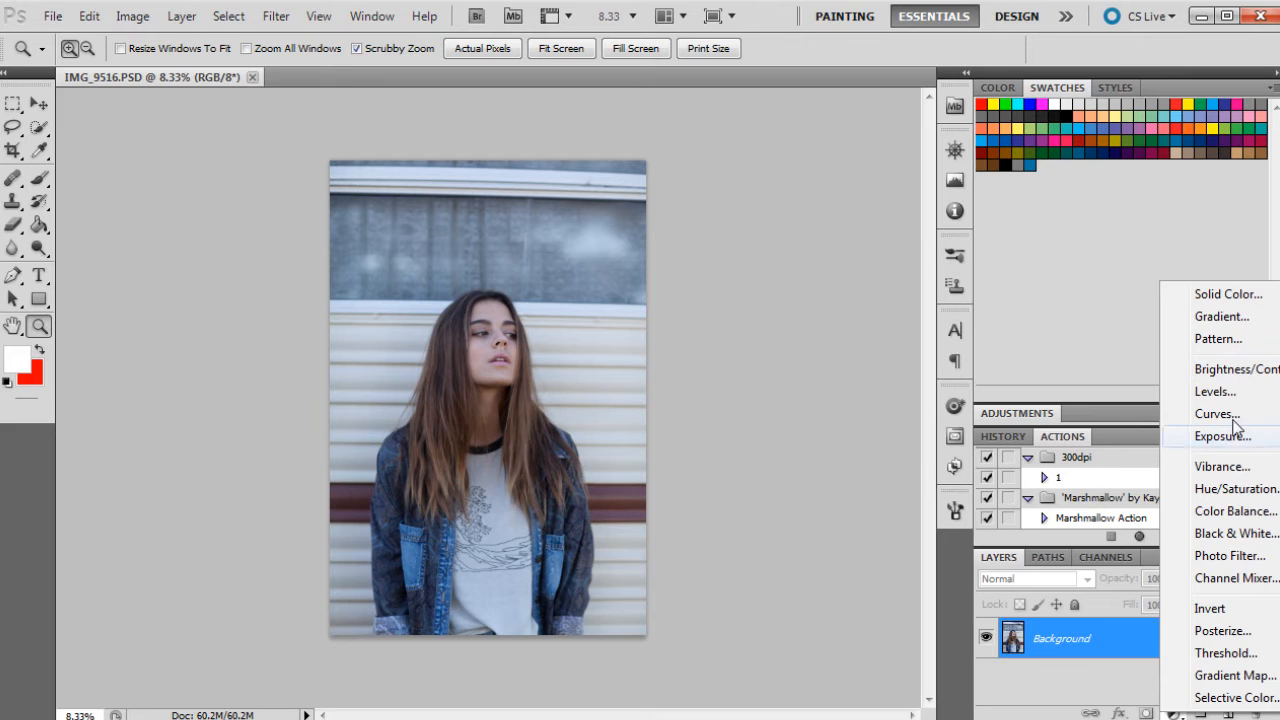
pyautogui.click(1236, 414)
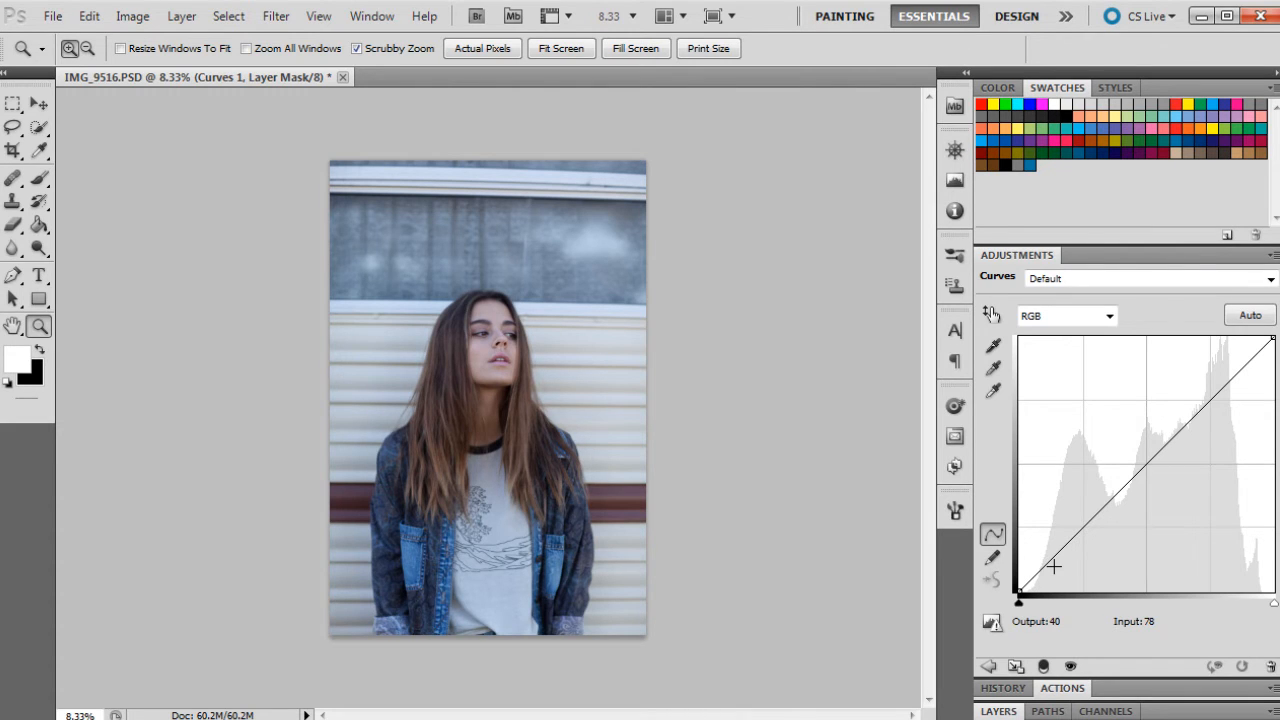
pyautogui.click(1019, 591)
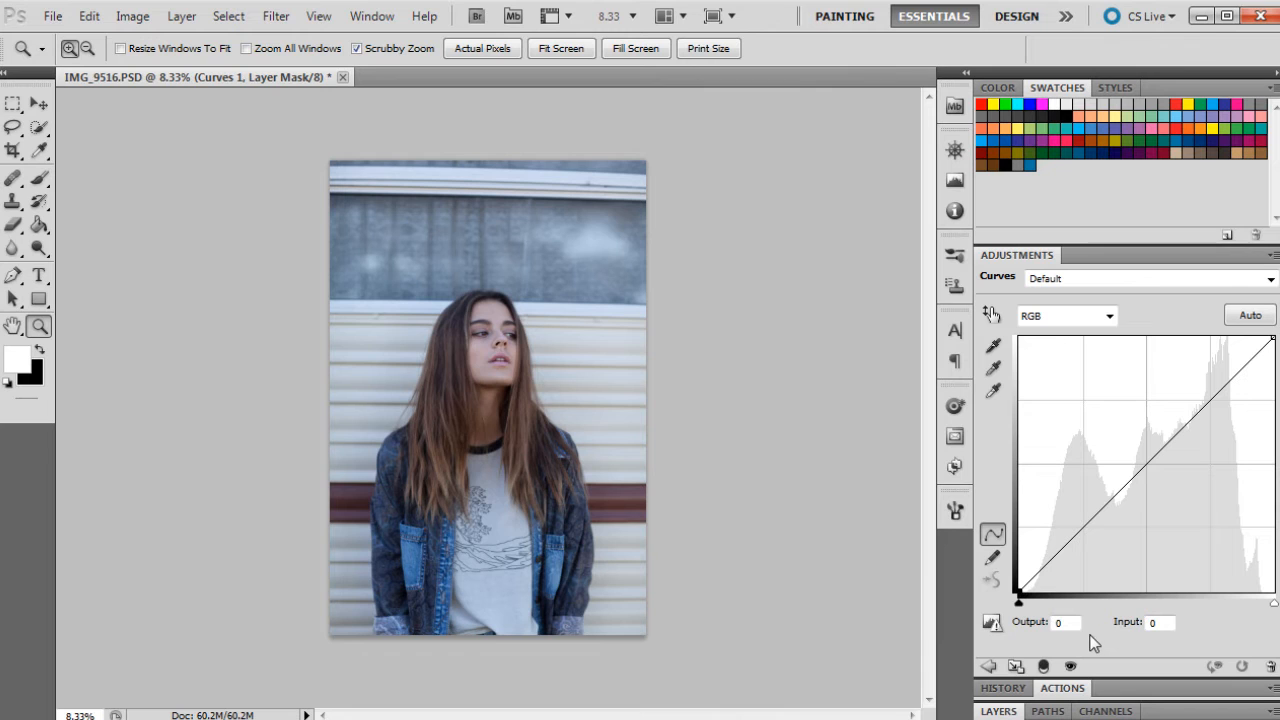
pyautogui.click(1071, 626)
pyautogui.write('24')
pyautogui.press('Tab')
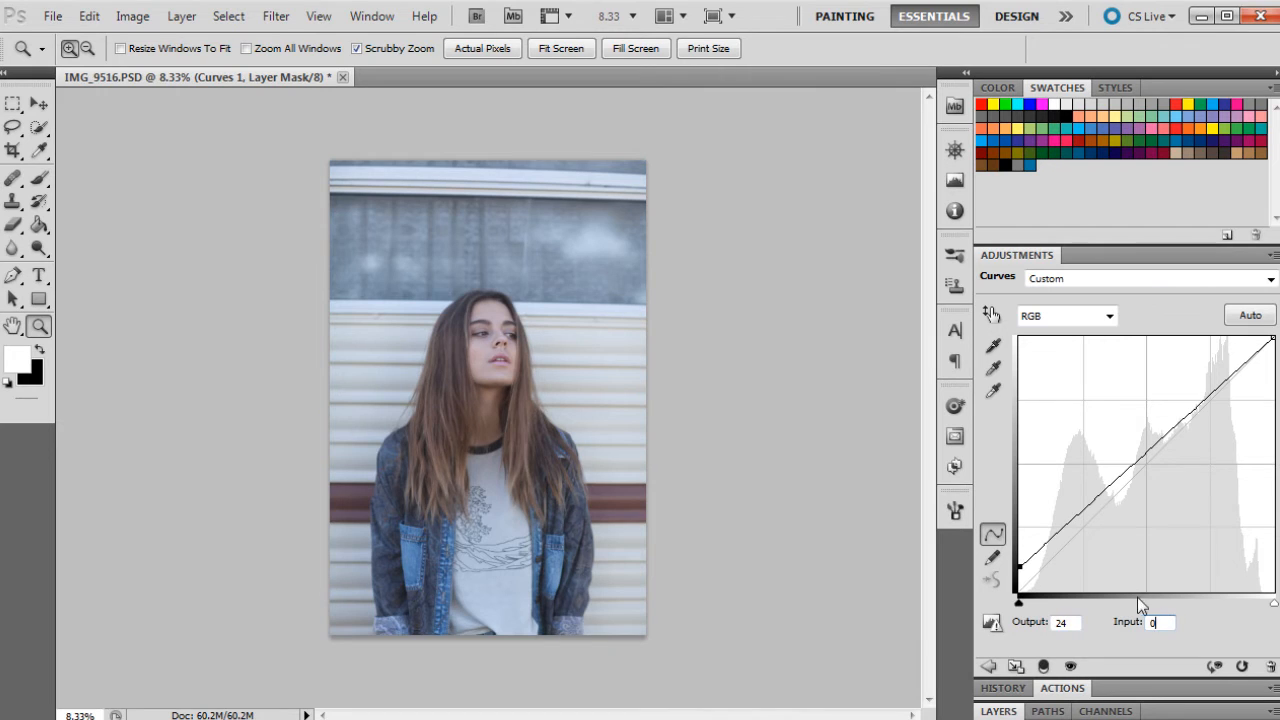
# - Add a shadow point to the RGB curve with output 38 and input 32
pyautogui.click(1059, 532)
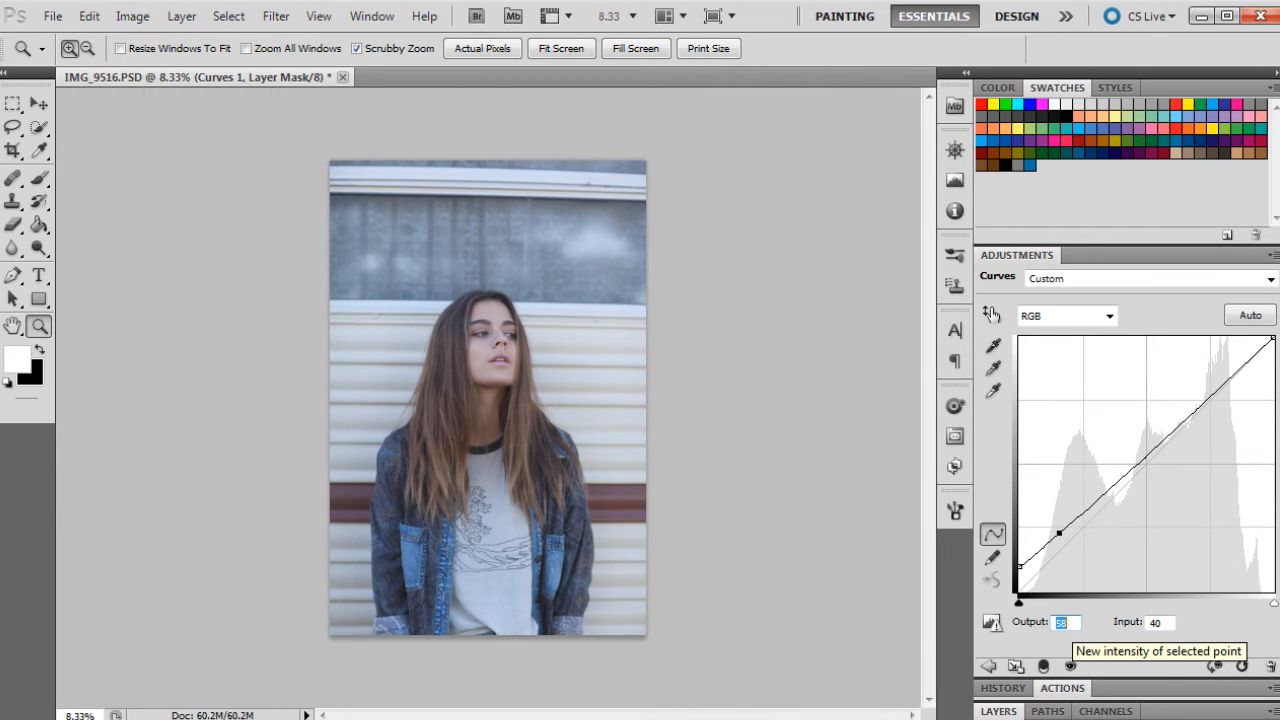
pyautogui.write('38')
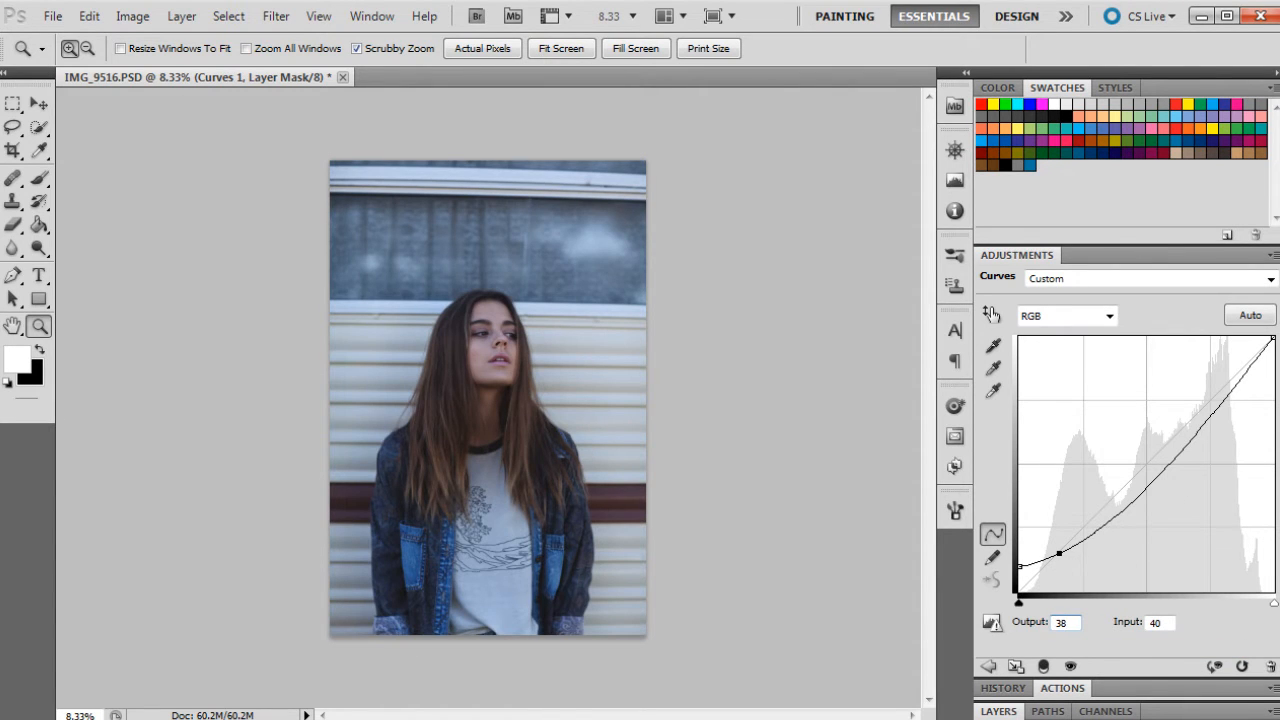
pyautogui.press('Tab')
pyautogui.write('32')
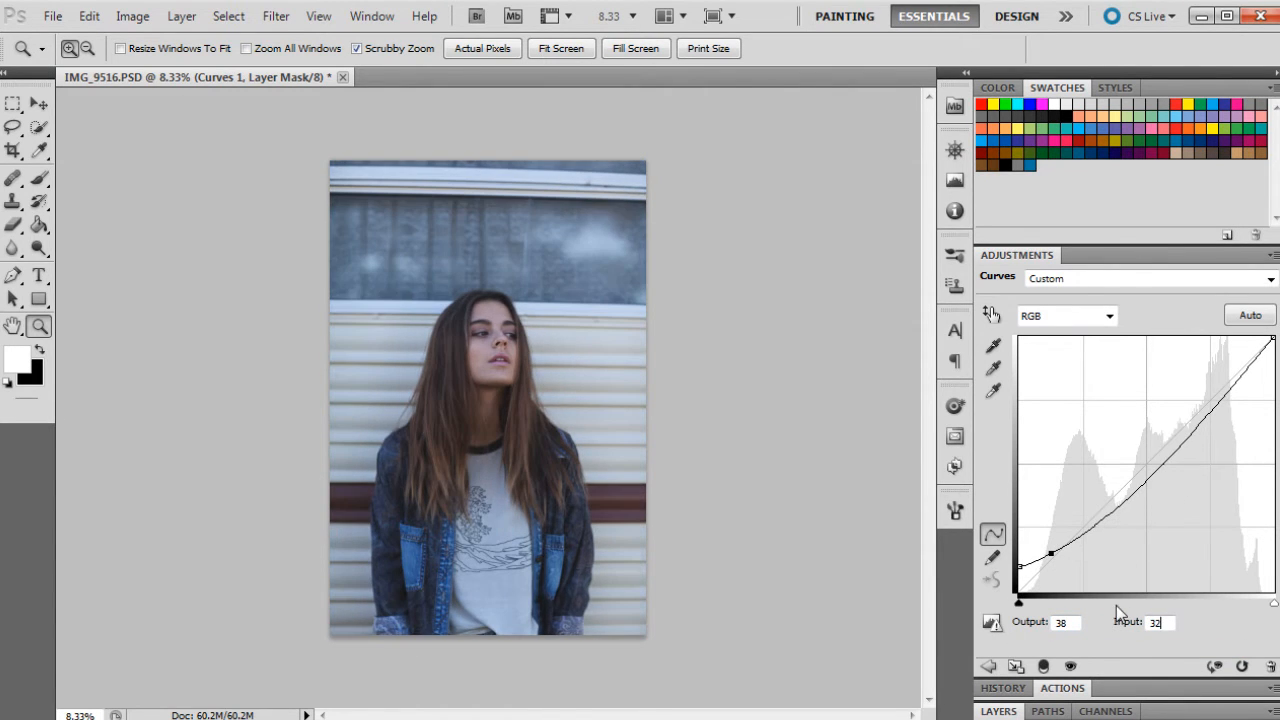
# - Add a darker-midtone point to the RGB curve with output 87 and input 82
pyautogui.click(1102, 523)
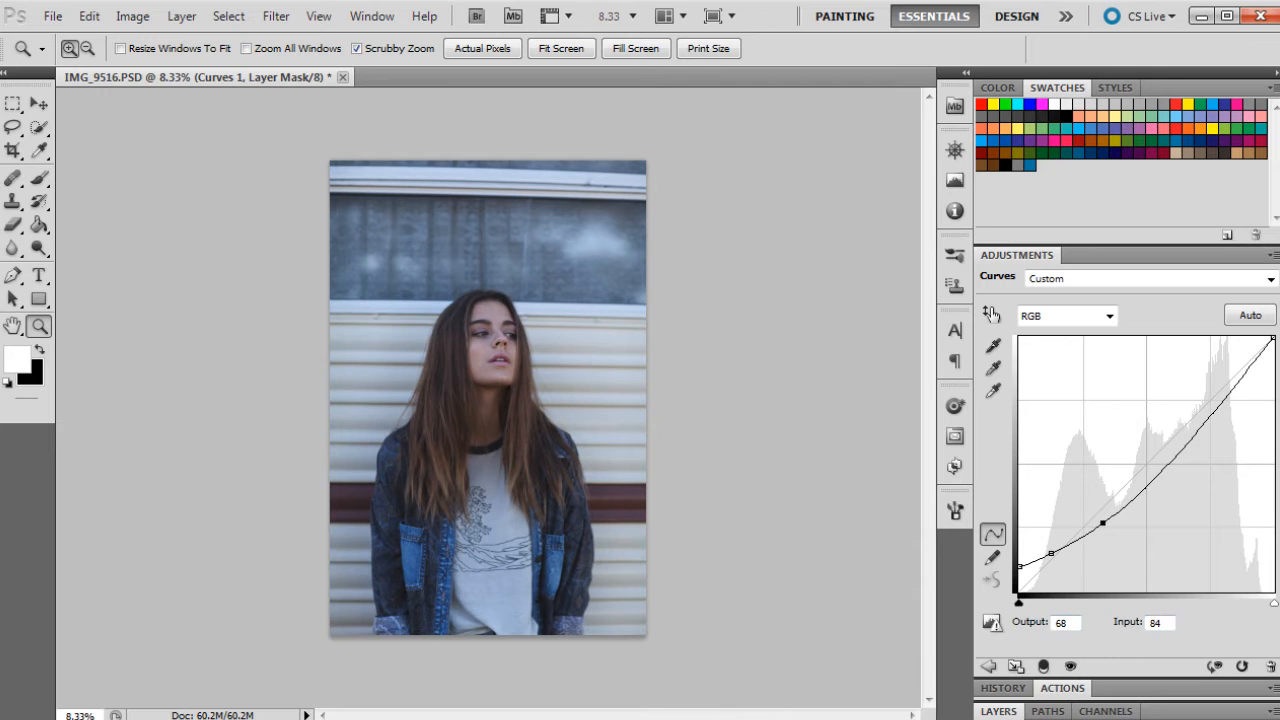
pyautogui.doubleClick(1061, 622)
pyautogui.write('87')
pyautogui.doubleClick(1155, 622)
pyautogui.write('8')
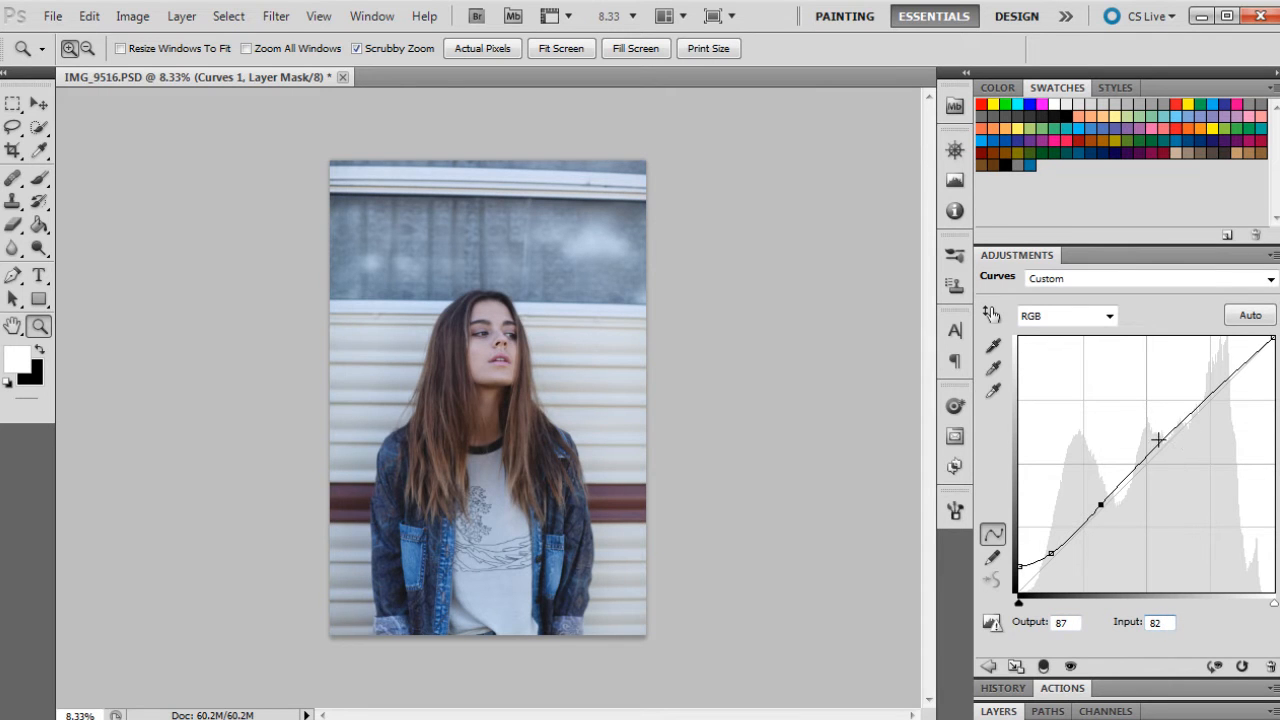
# - Add a midtone point to the RGB curve with output 139 and input 123
pyautogui.click(1157, 440)
pyautogui.doubleClick(1063, 622)
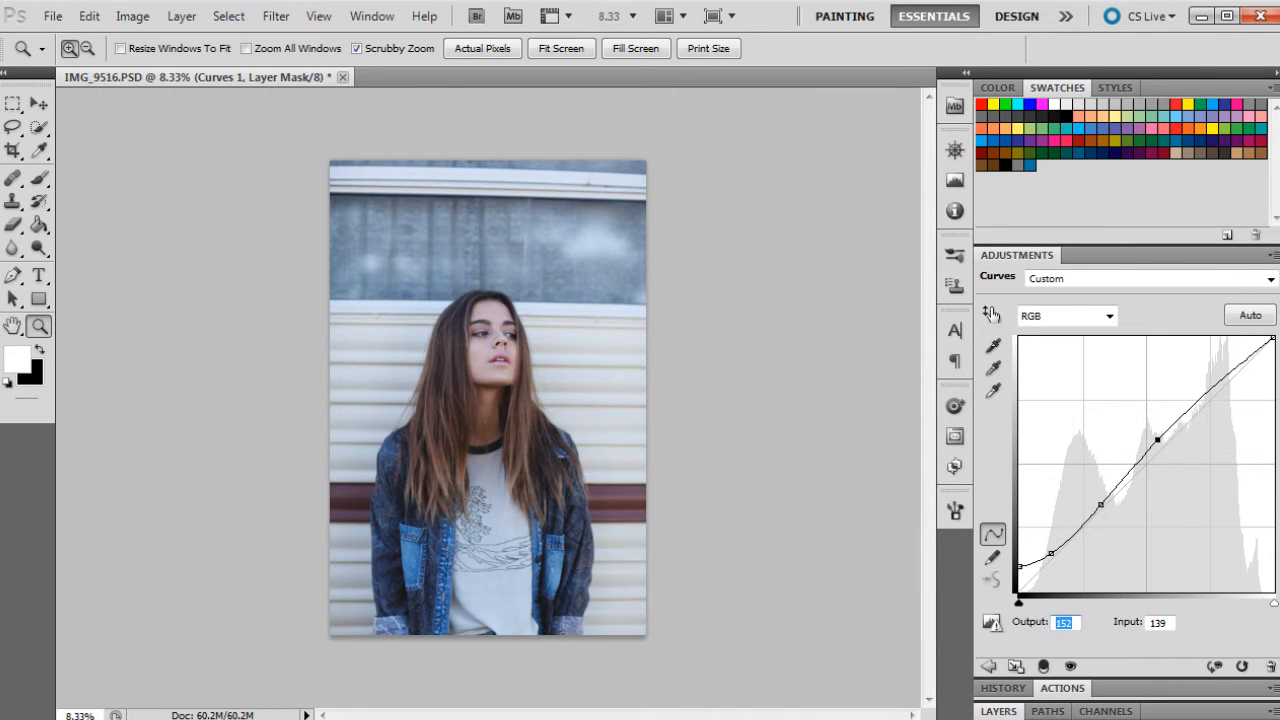
pyautogui.write('139')
pyautogui.press('Tab')
pyautogui.write('123')
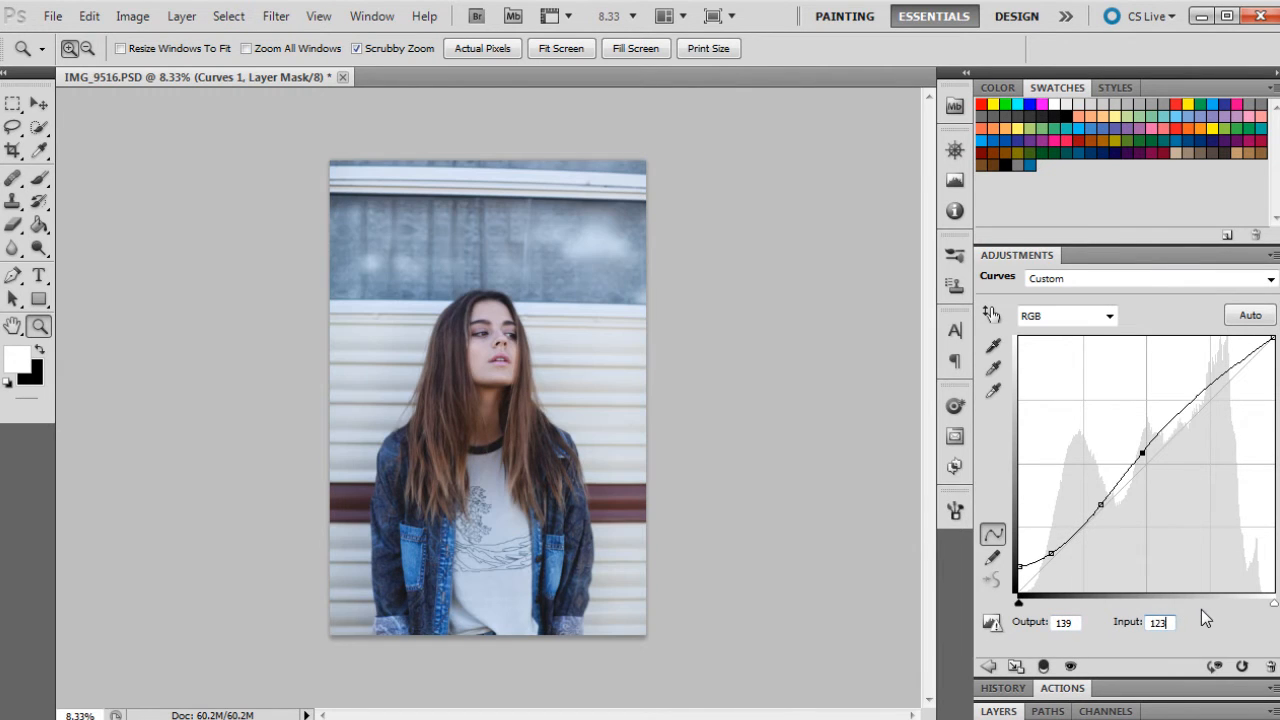
# - Add a highlight point to the RGB curve with output 206 and input 187
pyautogui.click(1201, 395)
pyautogui.click(1072, 623)
pyautogui.doubleClick(1064, 622)
pyautogui.write('206')
pyautogui.click(1164, 623)
pyautogui.doubleClick(1157, 622)
pyautogui.write('187')
# - Lower the RGB curve's white endpoint to output 241 and return to the layer list
pyautogui.click(1272, 340)
pyautogui.doubleClick(1063, 622)
pyautogui.write('241')
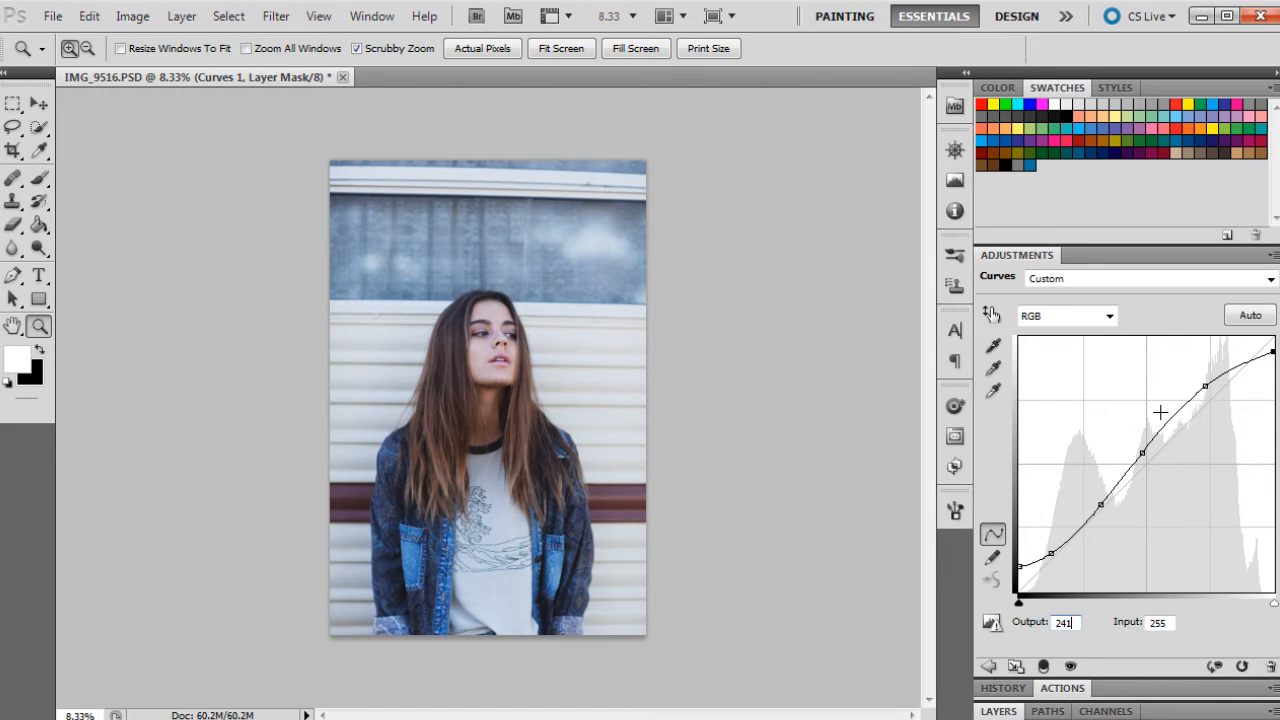
pyautogui.click(1018, 711)
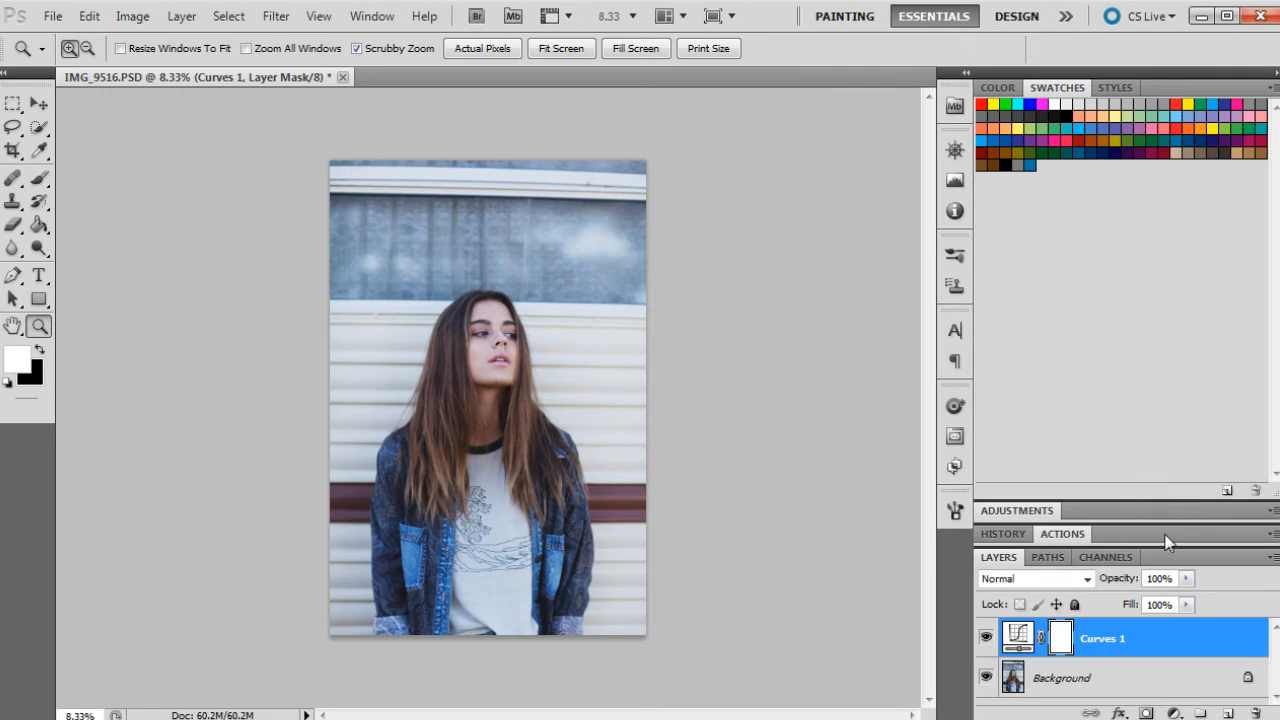
# - Add a Selective Color adjustment layer and set the Reds to Magenta -33% and Yellow -61%
pyautogui.click(1174, 713)
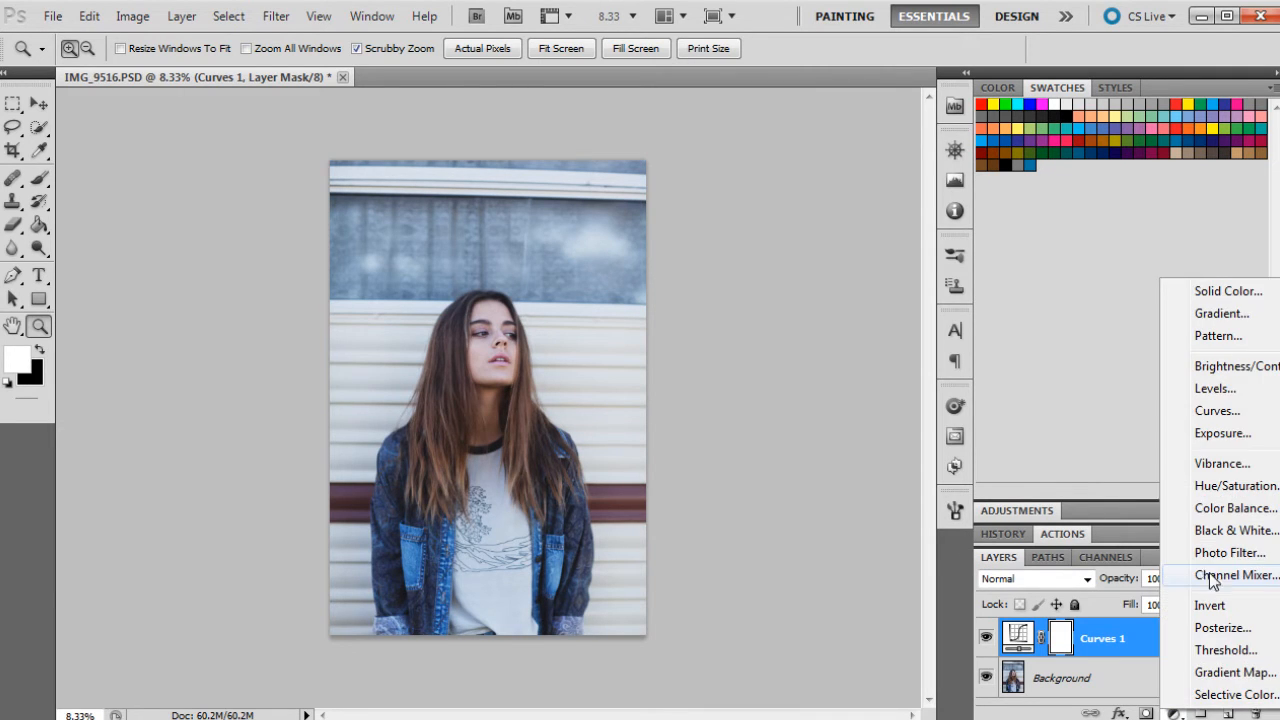
pyautogui.click(1204, 694)
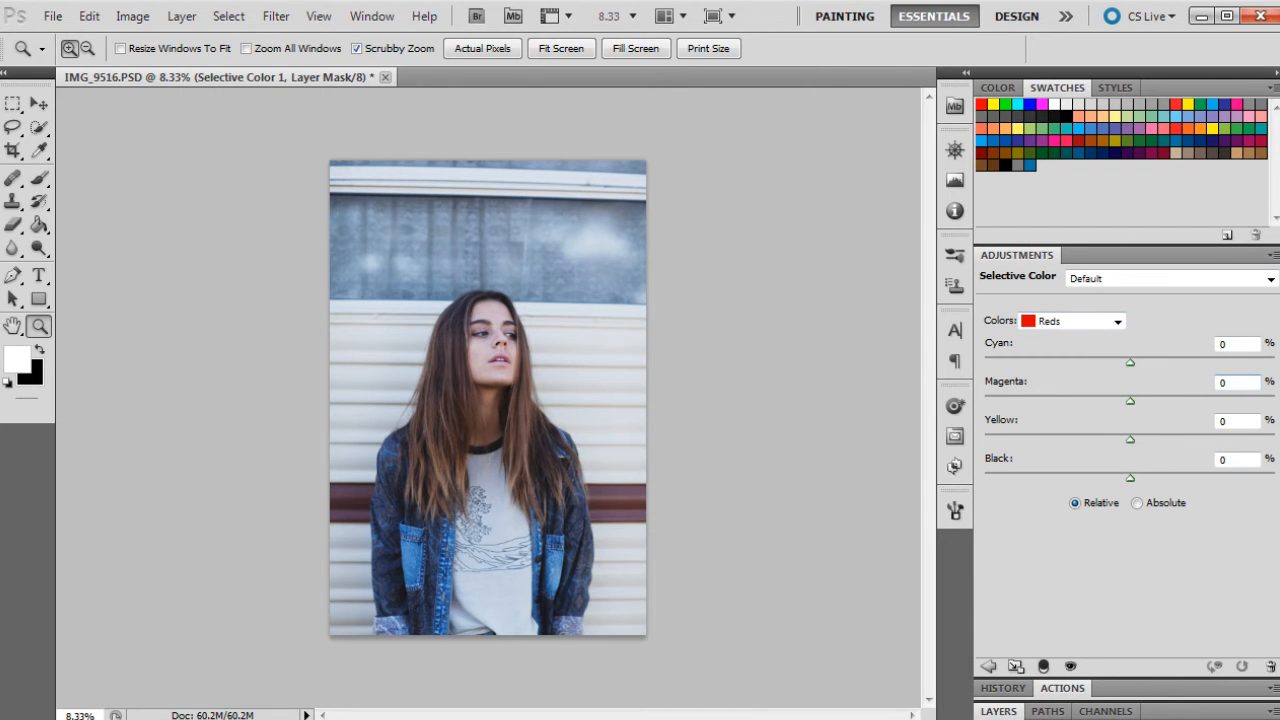
pyautogui.click(1224, 382)
pyautogui.write('-33')
pyautogui.press('Tab')
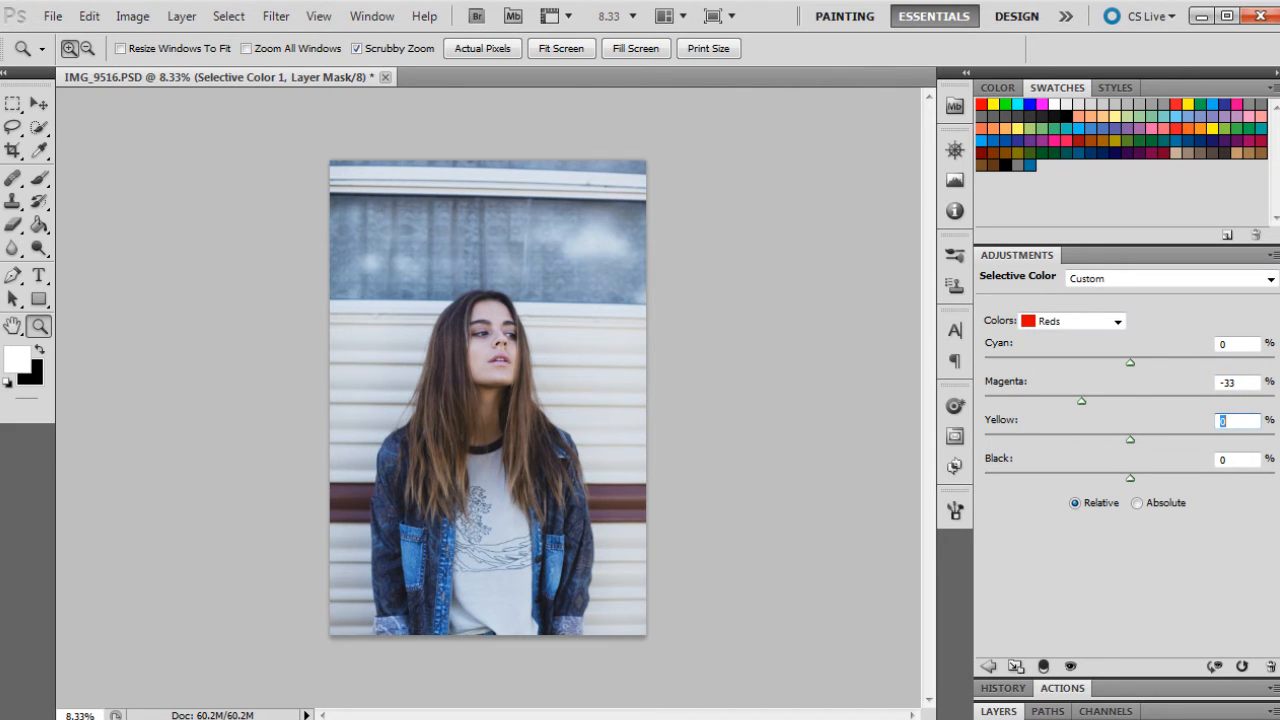
pyautogui.write('-61')
# - Set the Yellows in the Selective Color adjustment to Yellow -14% and Cyan 10%
pyautogui.click(1105, 320)
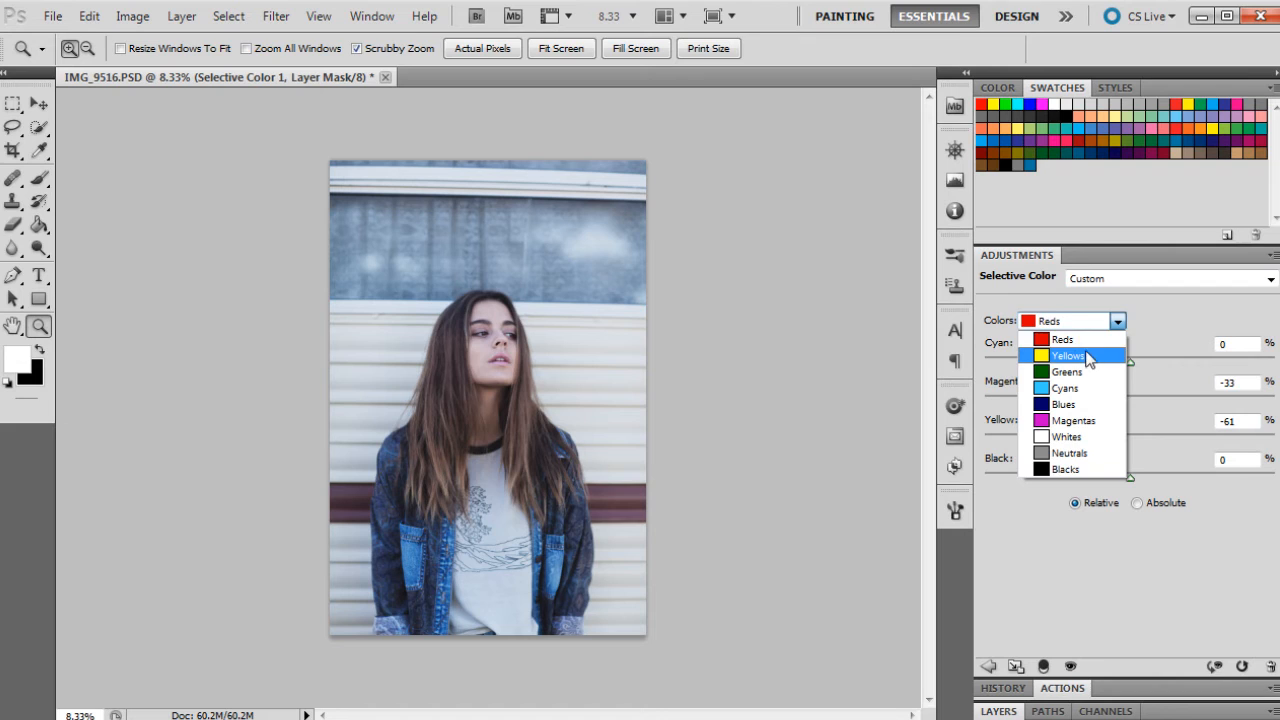
pyautogui.click(1076, 357)
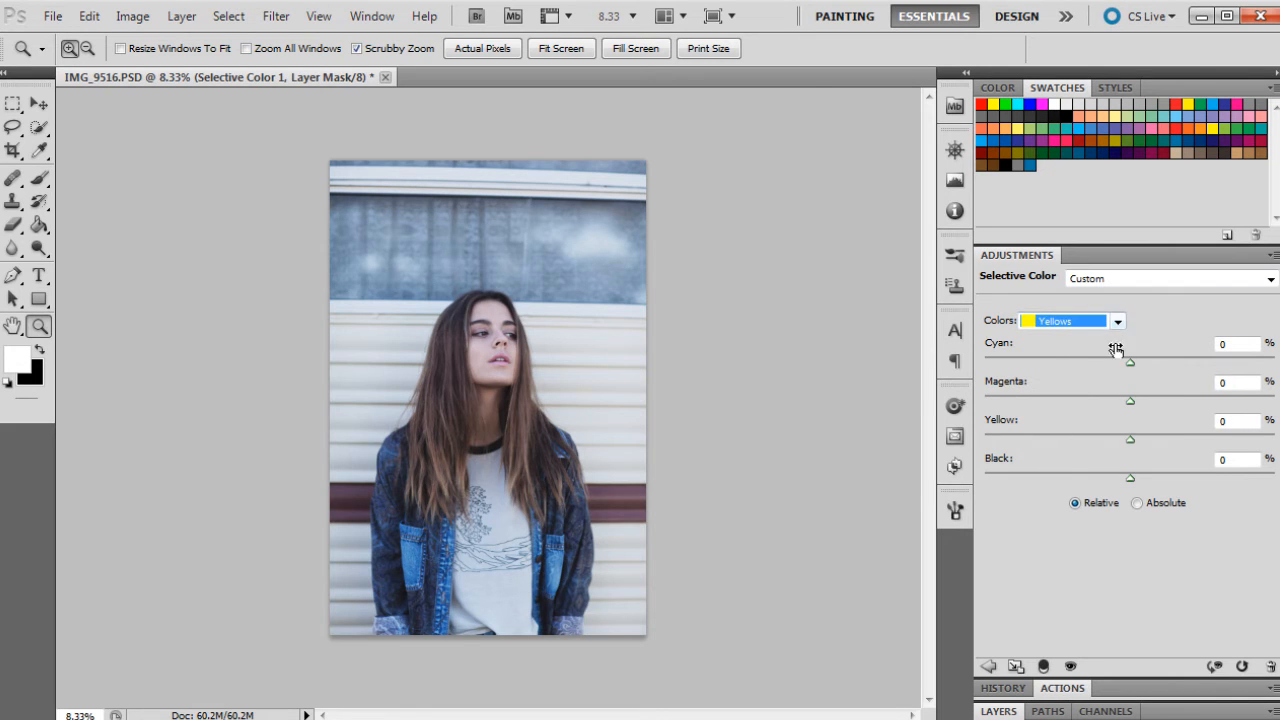
pyautogui.click(1224, 420)
pyautogui.write('-14')
pyautogui.click(1222, 343)
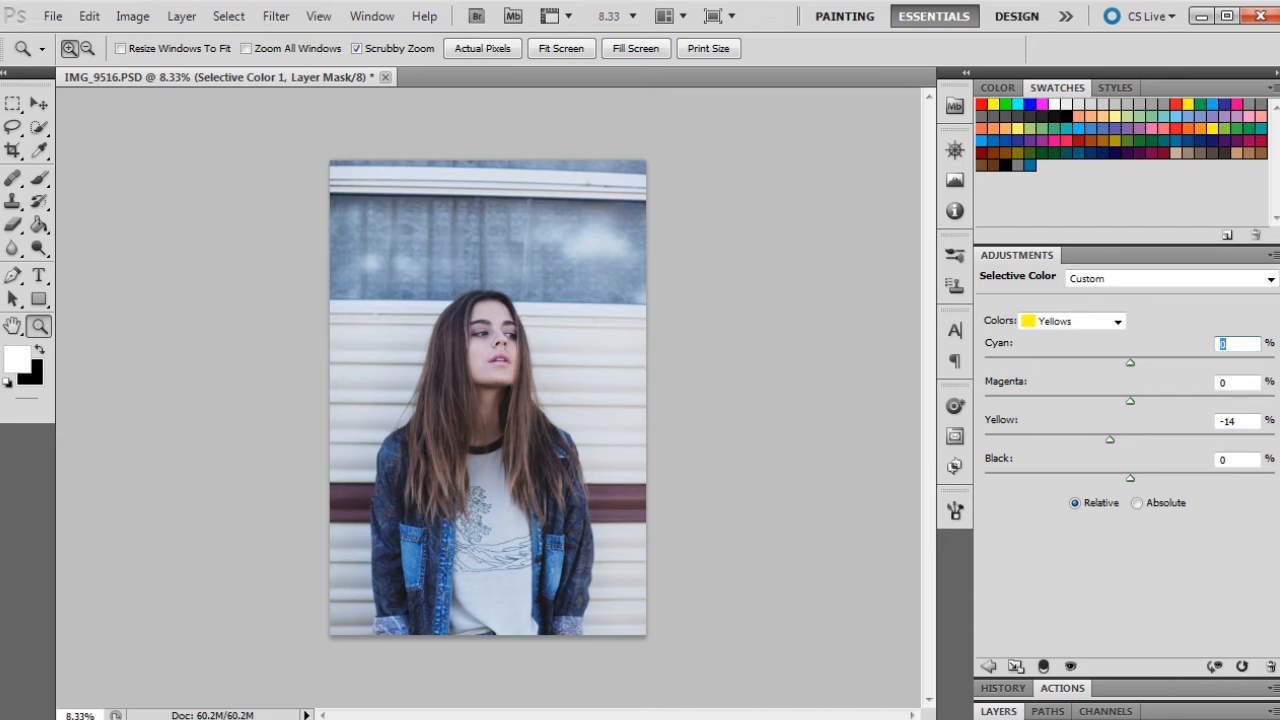
pyautogui.write('10')
# - Set the Neutrals in the Selective Color adjustment to Magenta -2% and Yellow 4%, and return to the layer list
pyautogui.click(1107, 331)
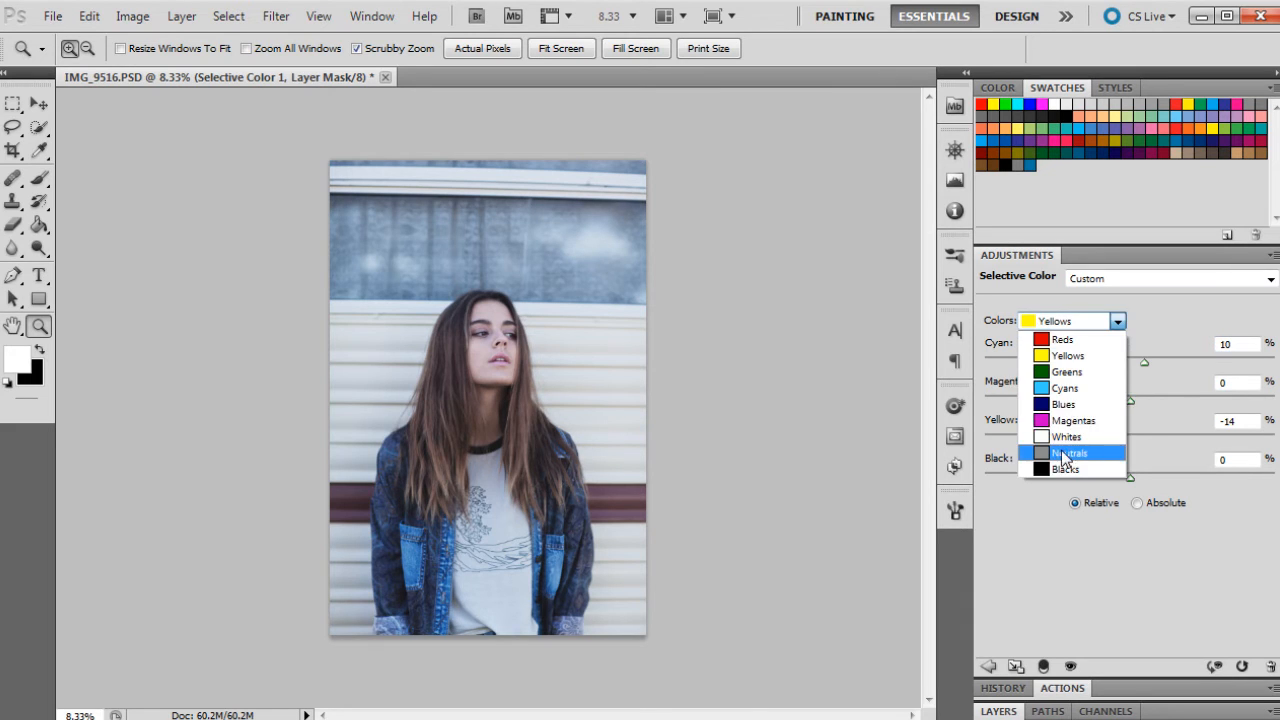
pyautogui.click(1060, 452)
pyautogui.press('Tab')
pyautogui.press('Tab')
pyautogui.write('-2')
pyautogui.press('Tab')
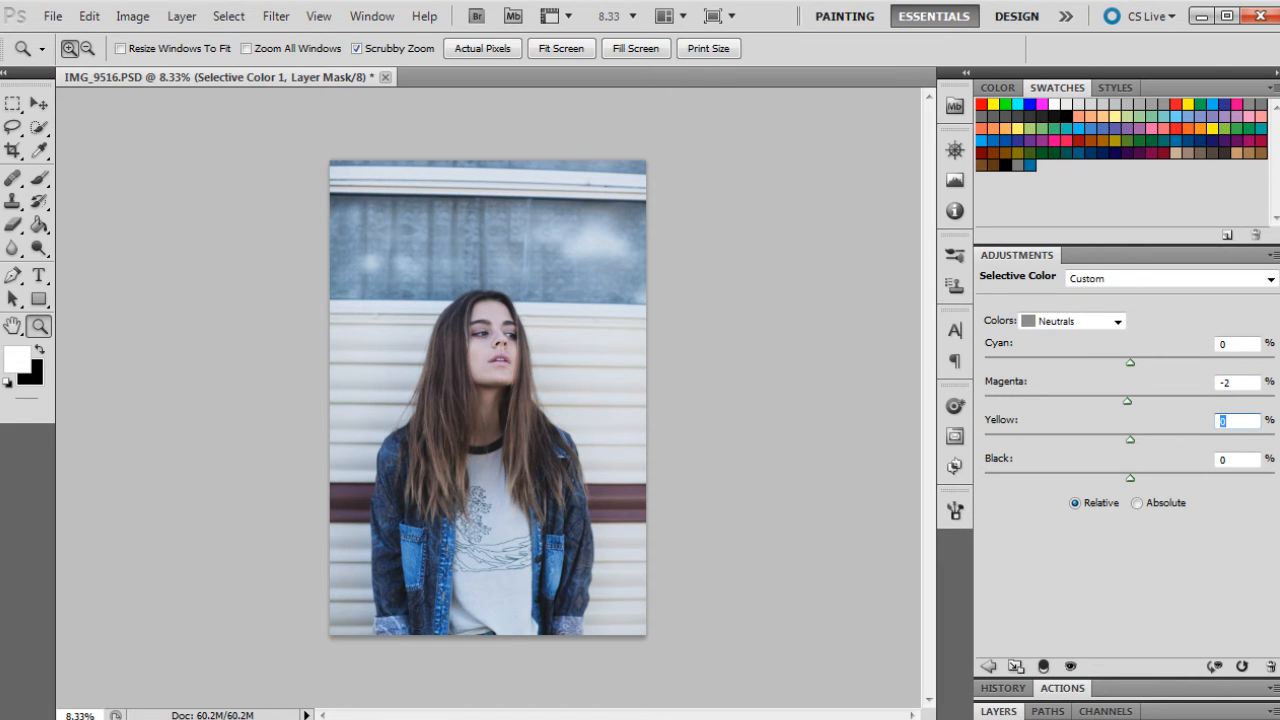
pyautogui.write('4')
pyautogui.click(999, 712)
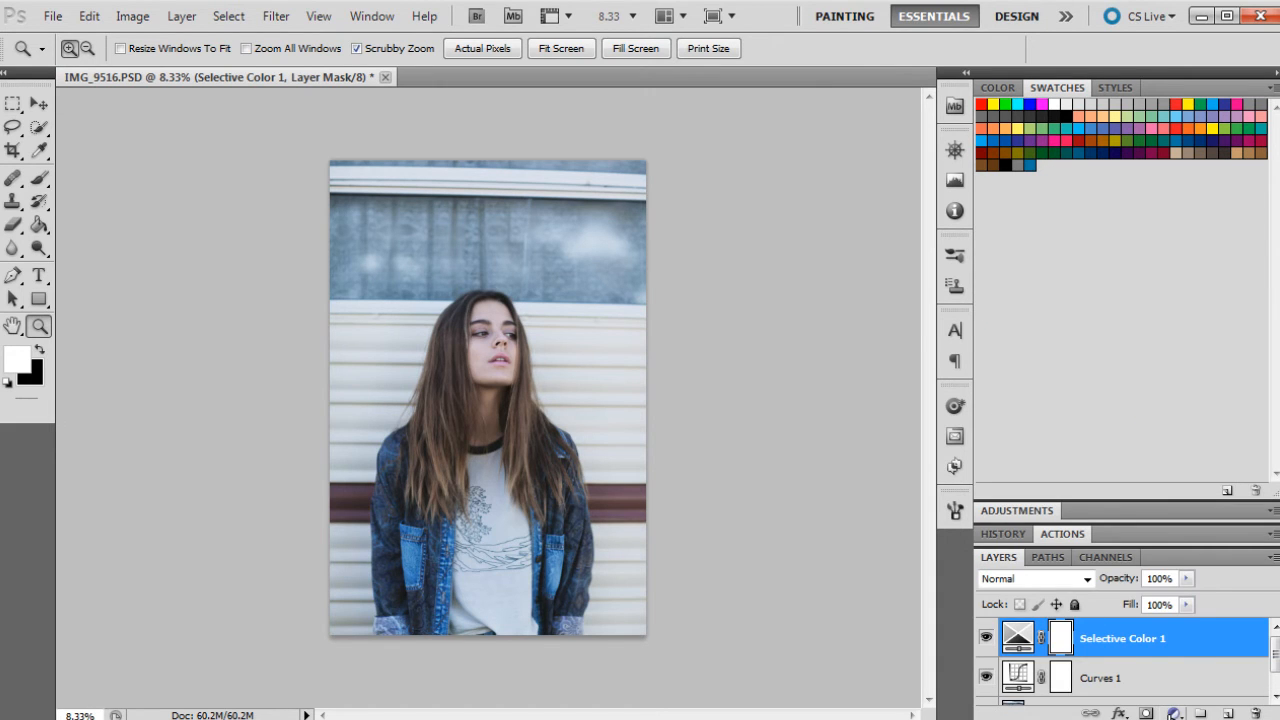
# - Add a Solid Color fill layer in dark navy blue above the Selective Color layer
pyautogui.click(1175, 713)
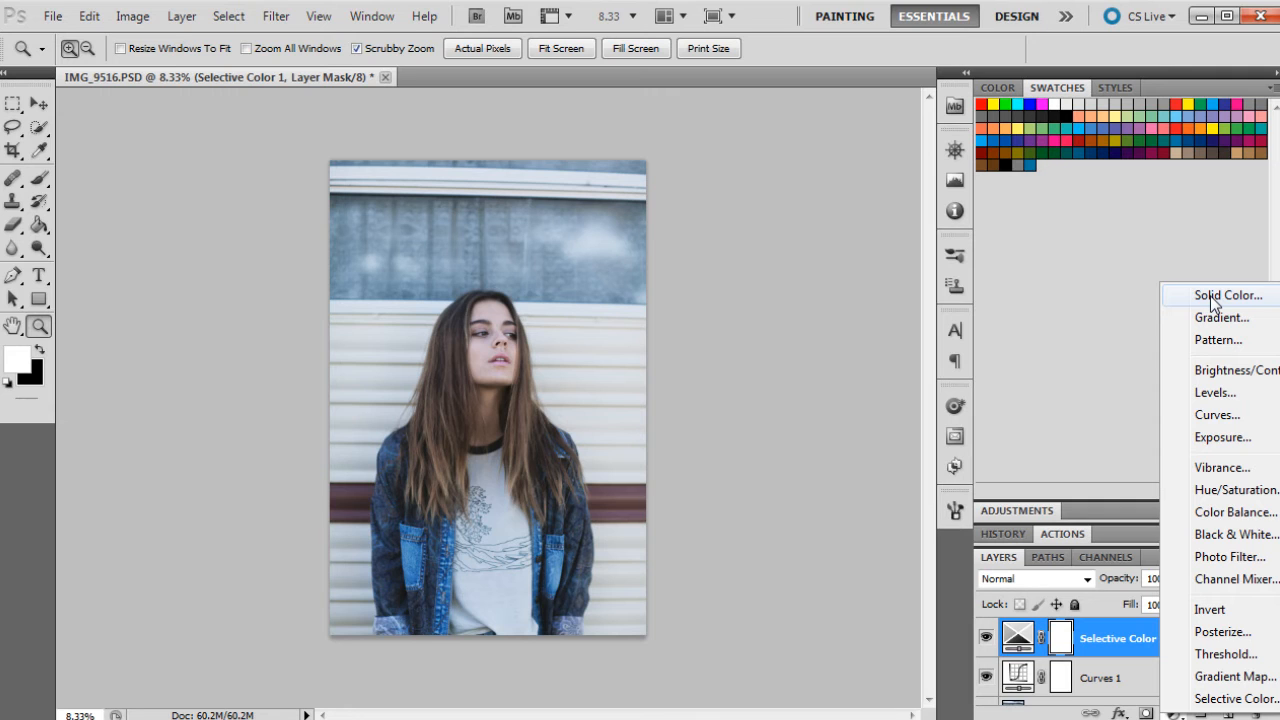
pyautogui.click(1213, 298)
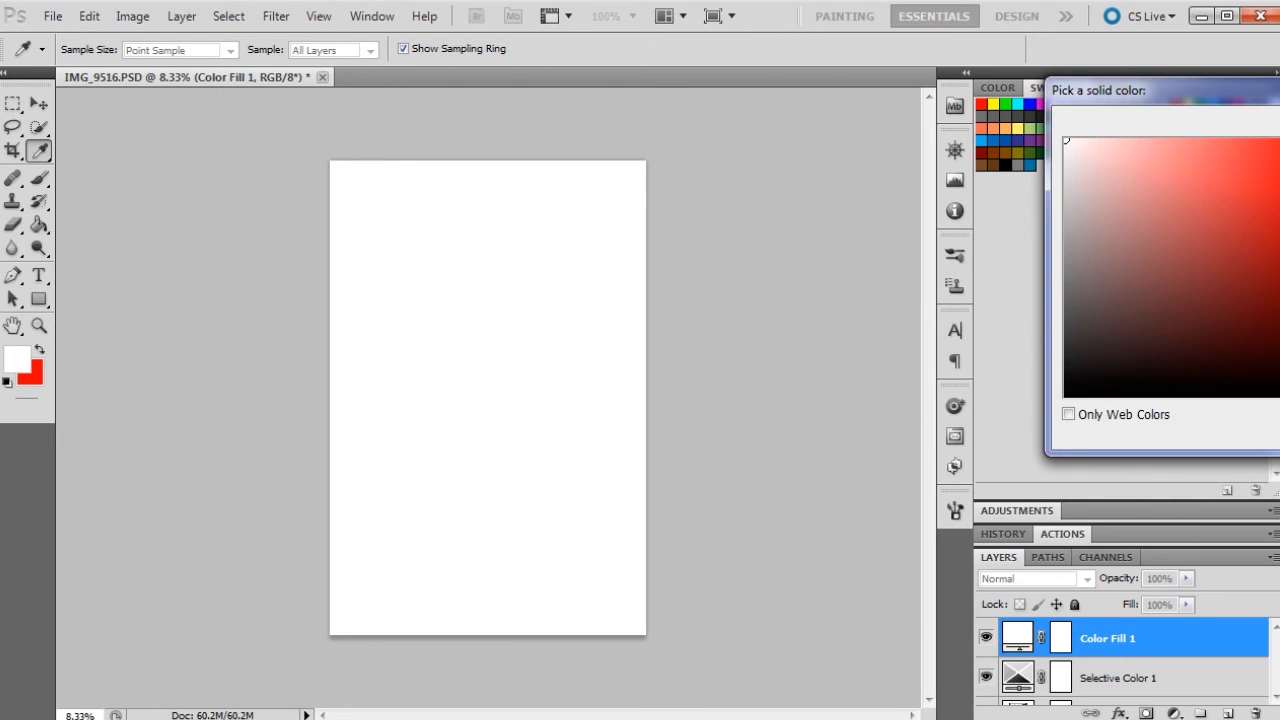
pyautogui.write('101')
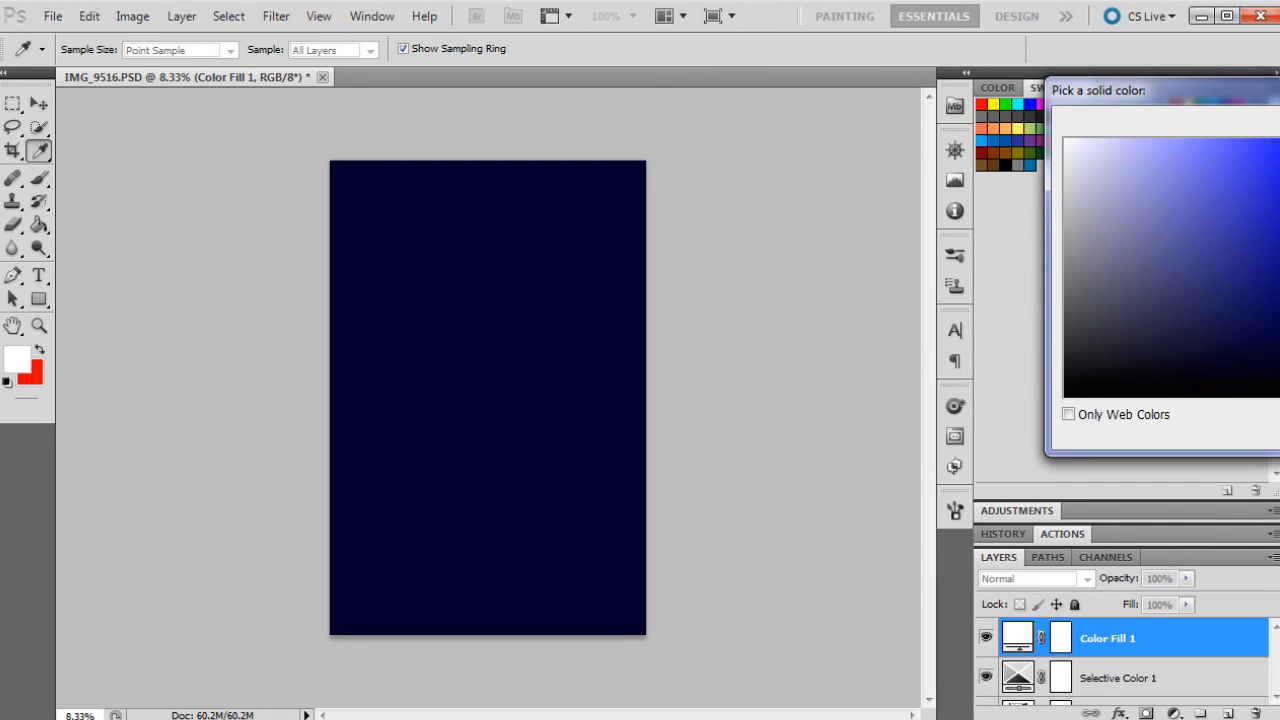
pyautogui.write('852')
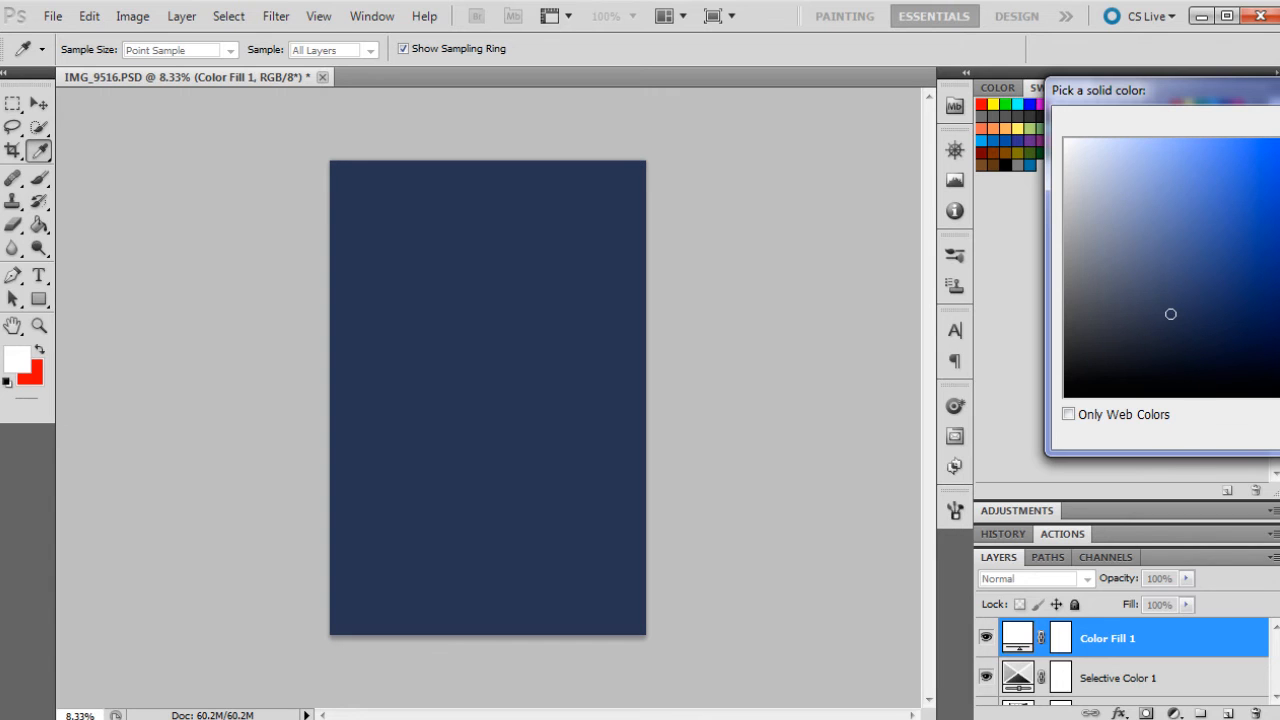
pyautogui.press('Return')
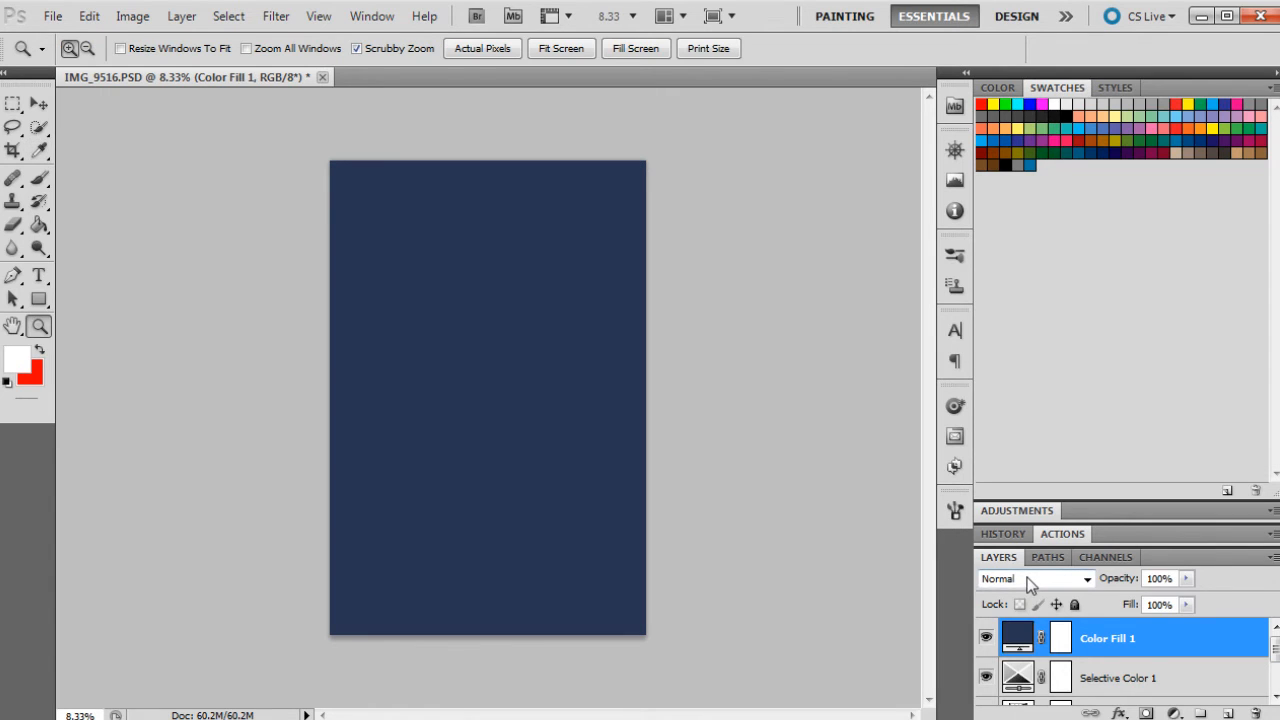
# - Set the navy fill layer's blend mode to Lighten and its opacity to 54%
pyautogui.click(1027, 577)
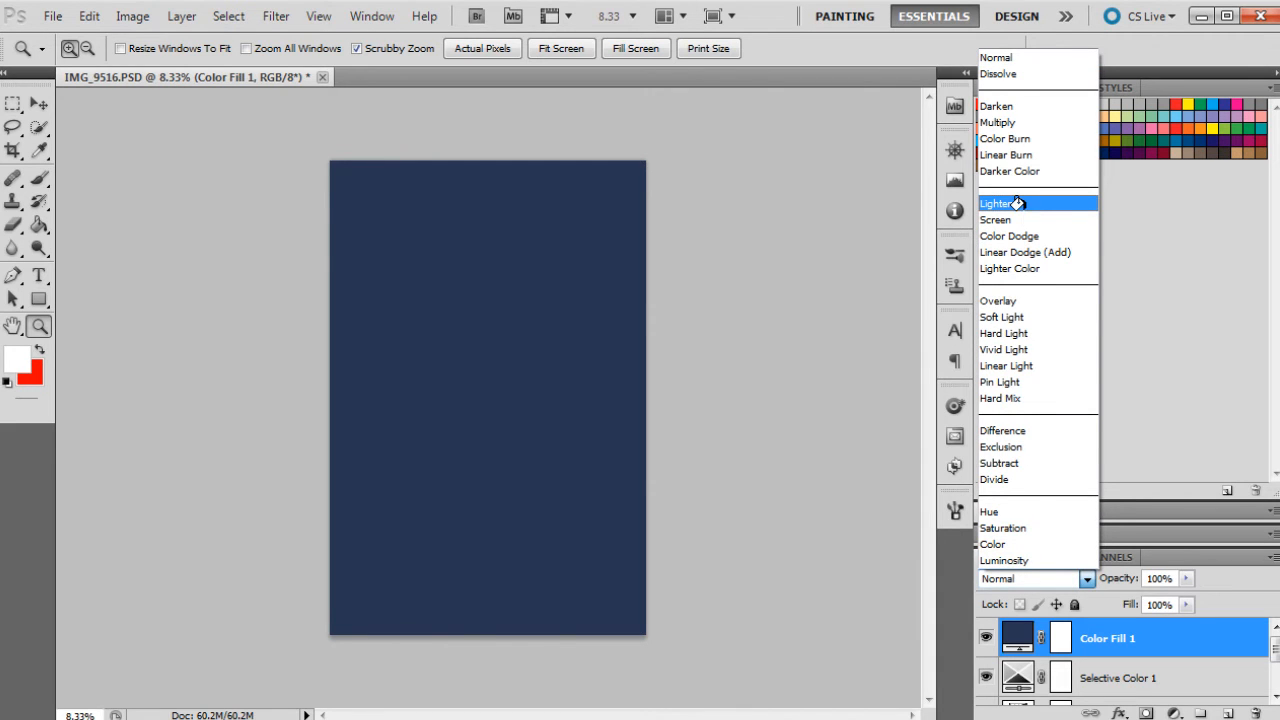
pyautogui.click(1017, 203)
pyautogui.click(1186, 578)
pyautogui.moveTo(1130, 609); pyautogui.dragTo(1127, 609)
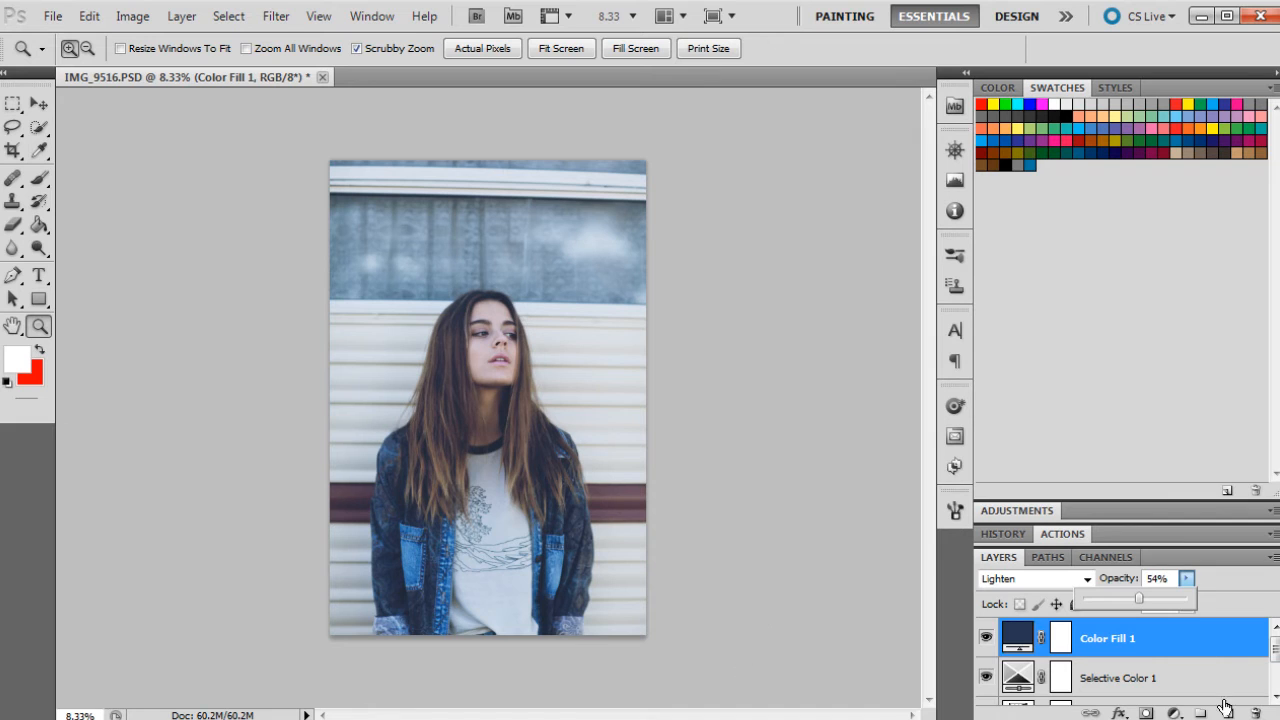
# - Add a second Solid Color fill layer in muted grey-teal above the navy fill layer
pyautogui.click(1174, 713)
pyautogui.click(1208, 292)
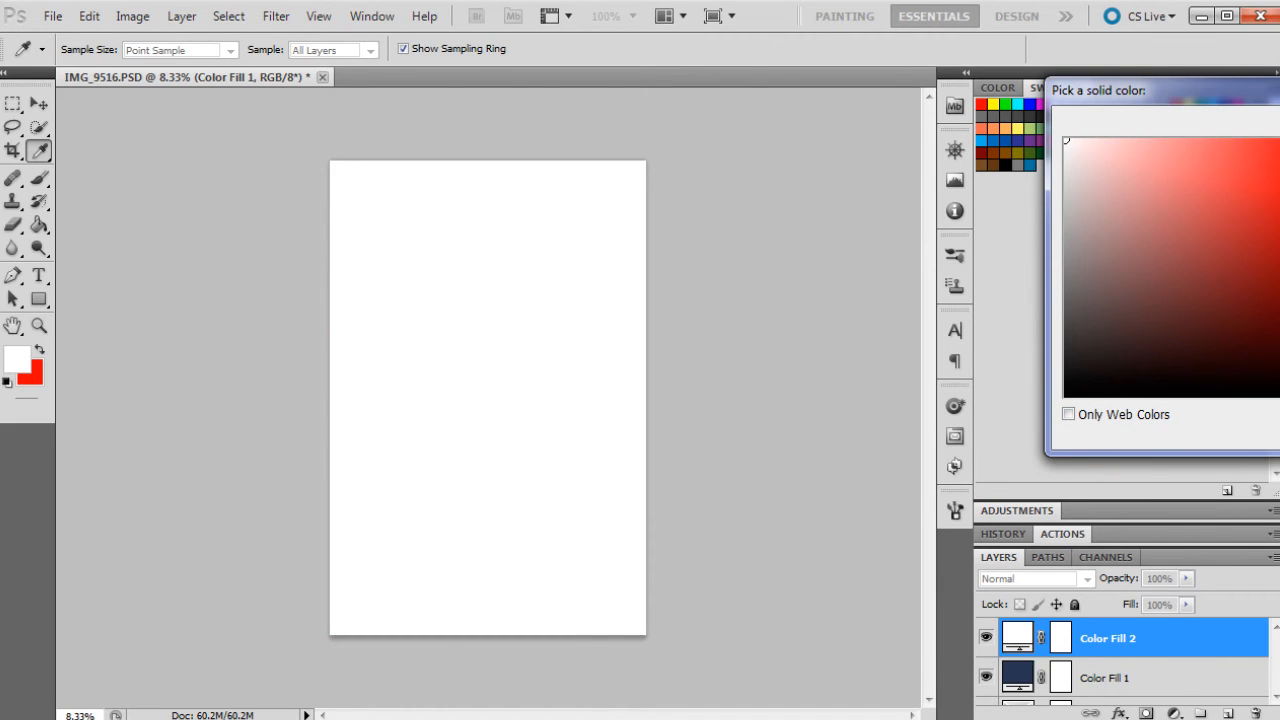
pyautogui.write('0000a0')
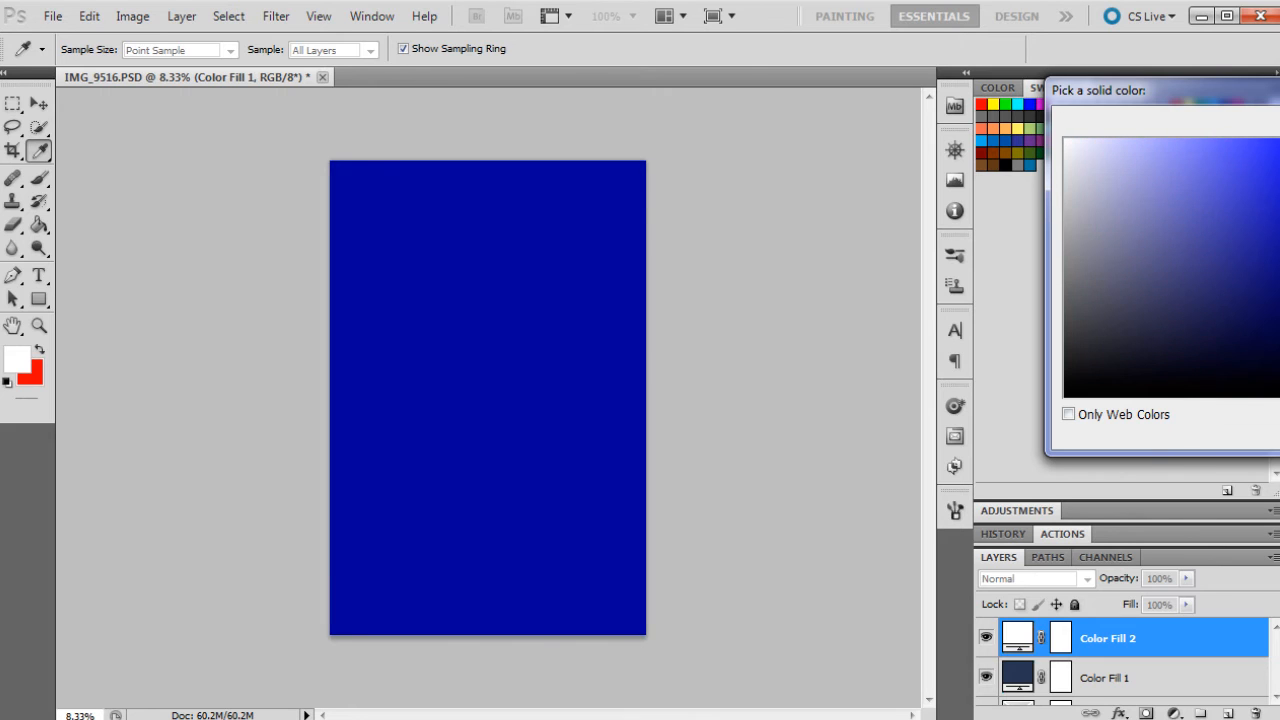
pyautogui.moveTo(1279, 225); pyautogui.dragTo(1279, 244)
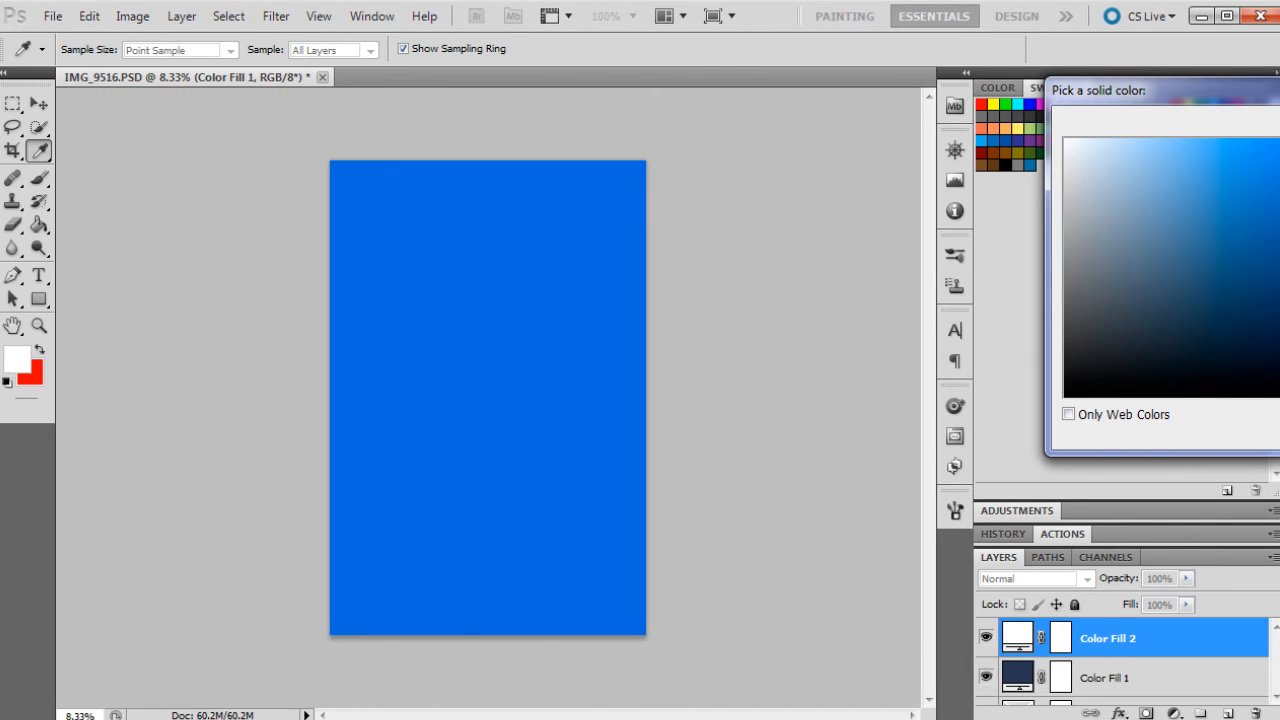
pyautogui.click(1098, 222)
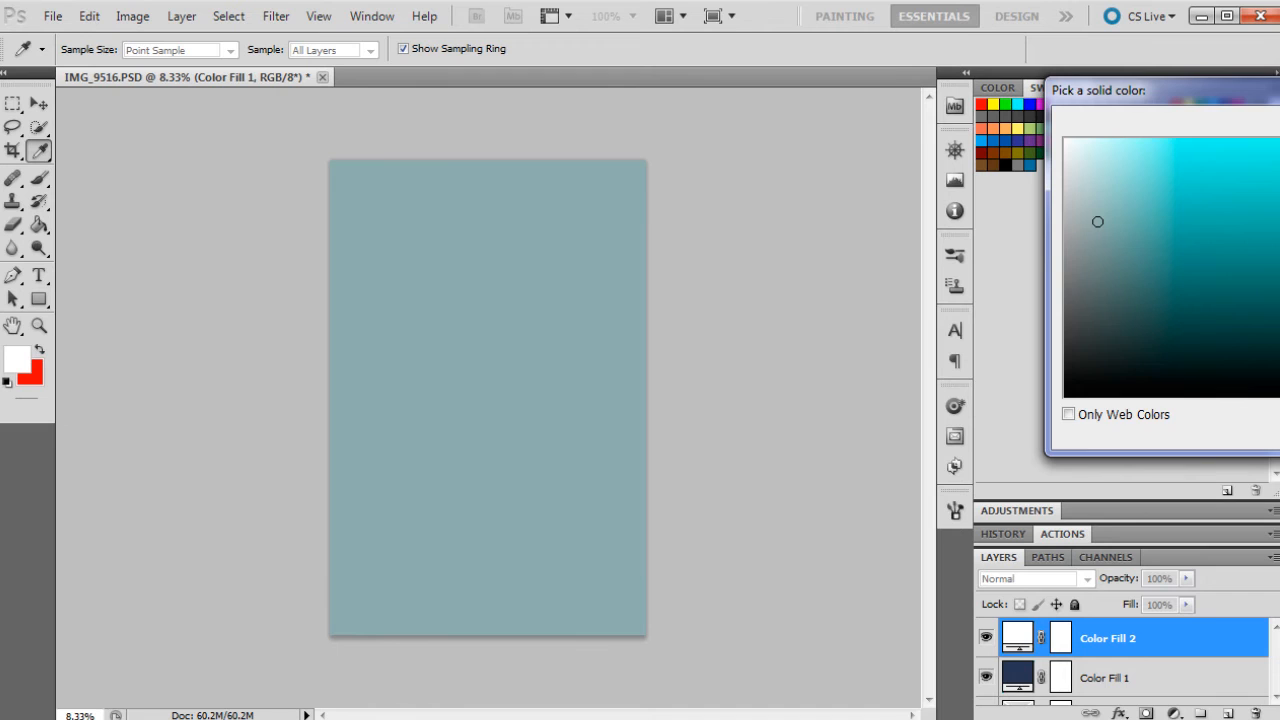
pyautogui.press('Return')
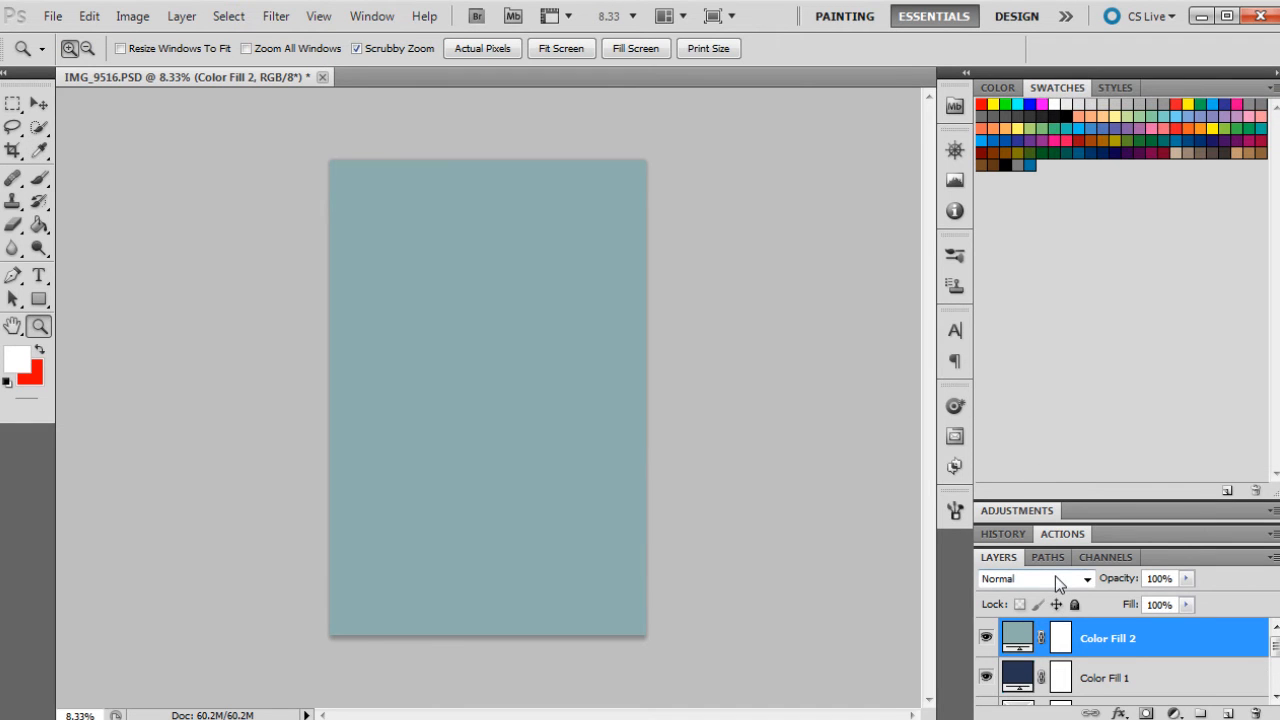
# - Set the grey-teal fill layer's blend mode to Color Dodge and opacity to 7%, and compare the image with it hidden and shown
pyautogui.click(1059, 585)
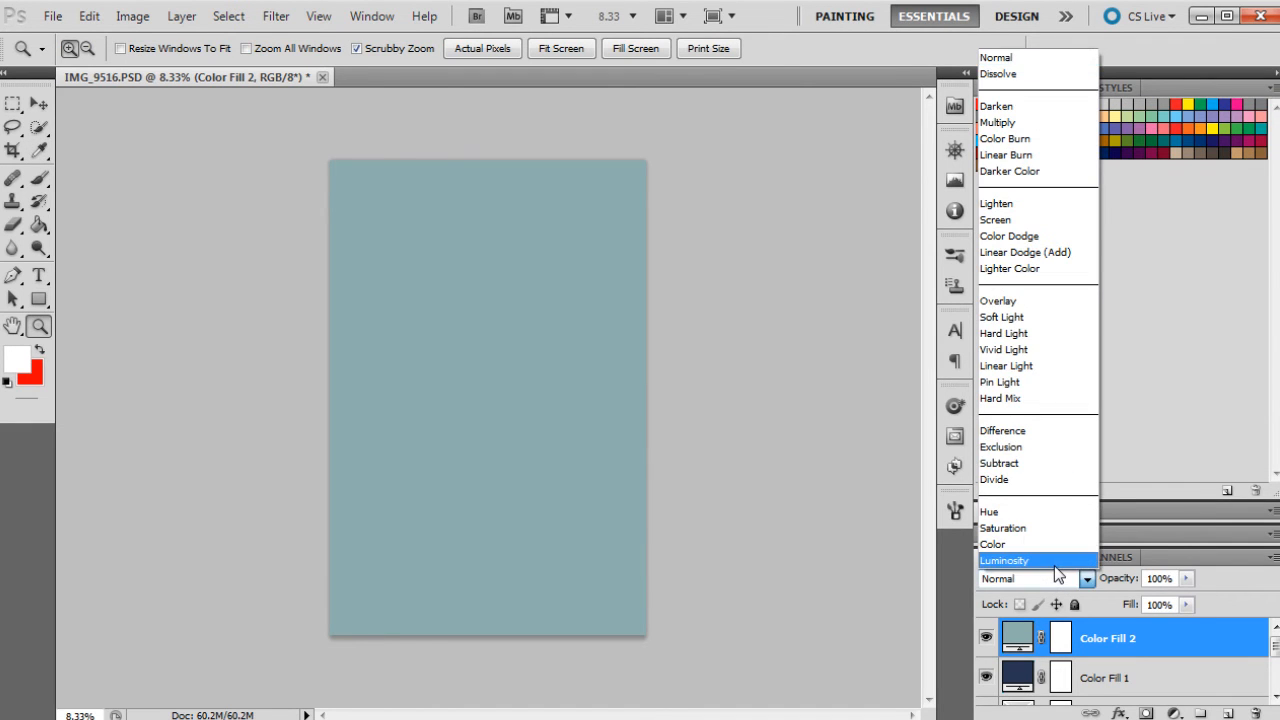
pyautogui.click(1048, 238)
pyautogui.click(1186, 578)
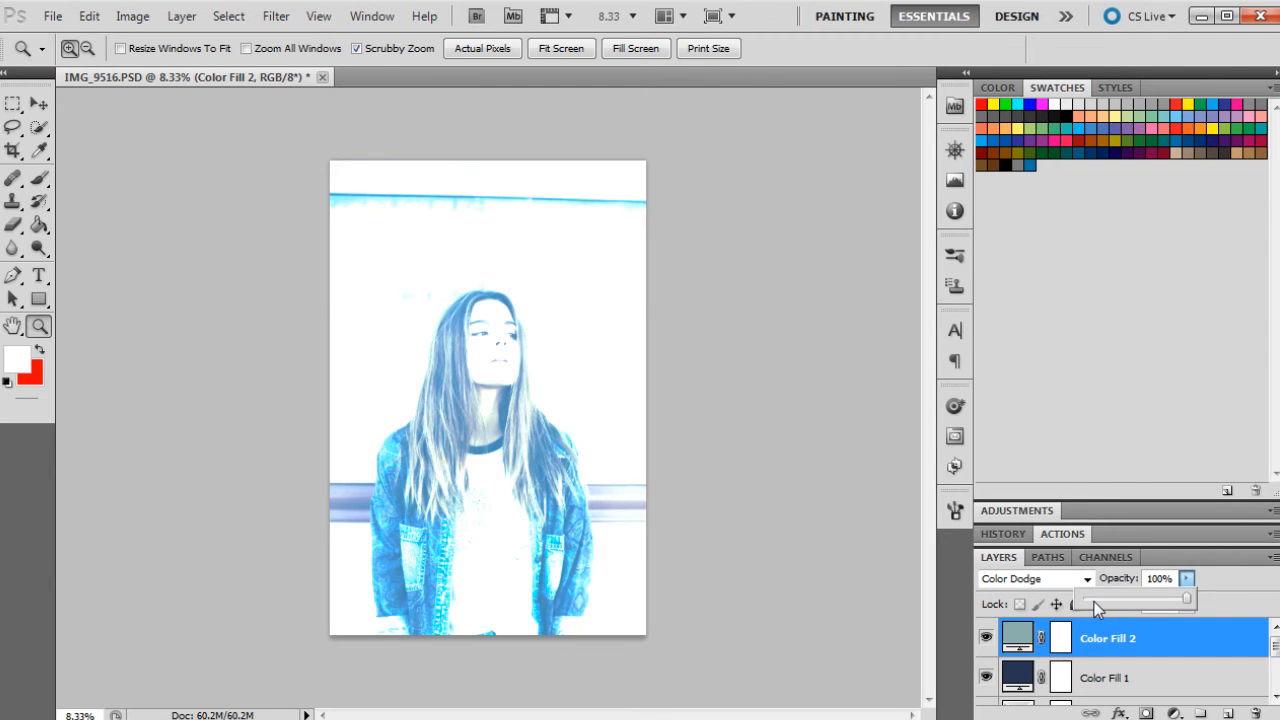
pyautogui.click(1091, 602)
pyautogui.moveTo(1091, 601); pyautogui.dragTo(1089, 601)
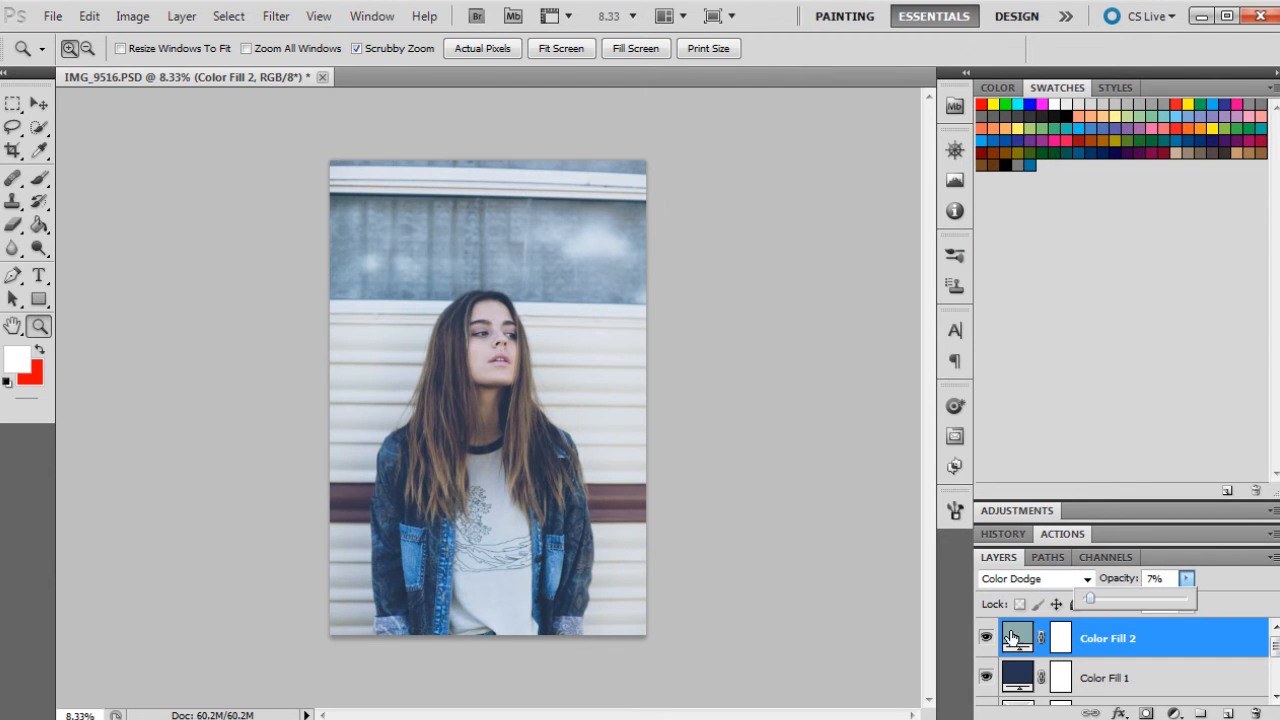
pyautogui.click(986, 638)
pyautogui.click(986, 638)
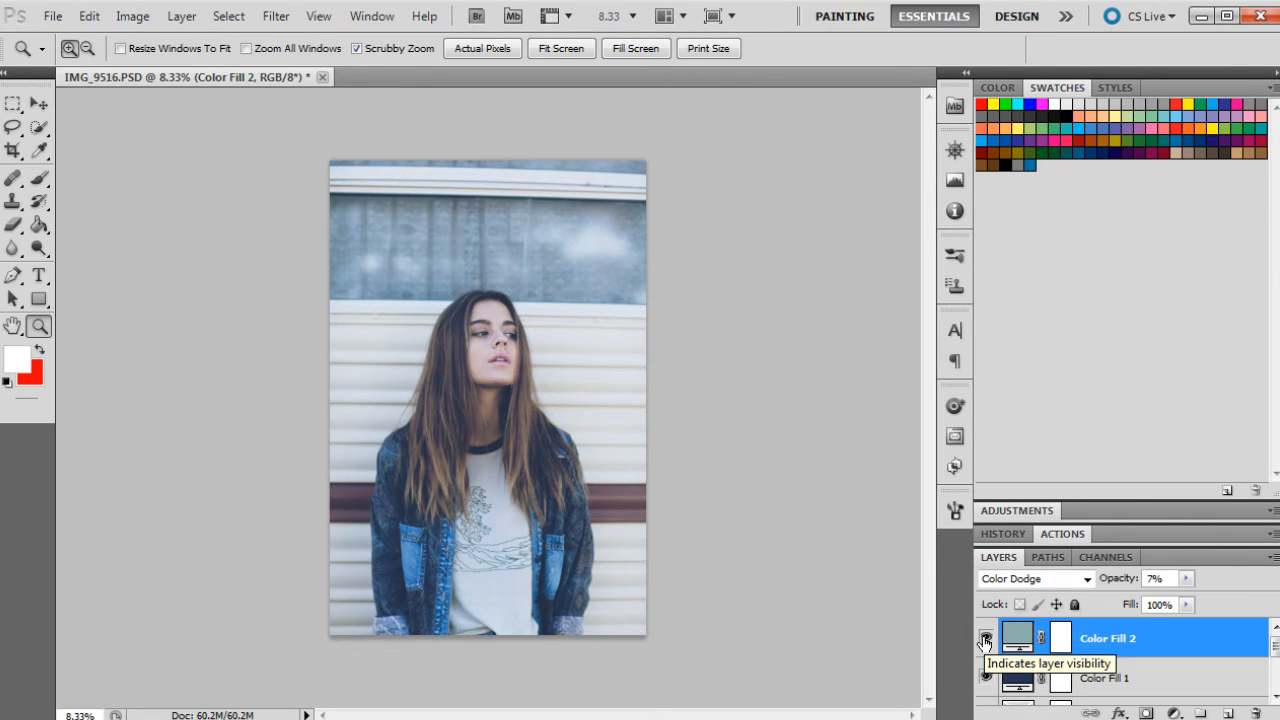
pyautogui.click(986, 638)
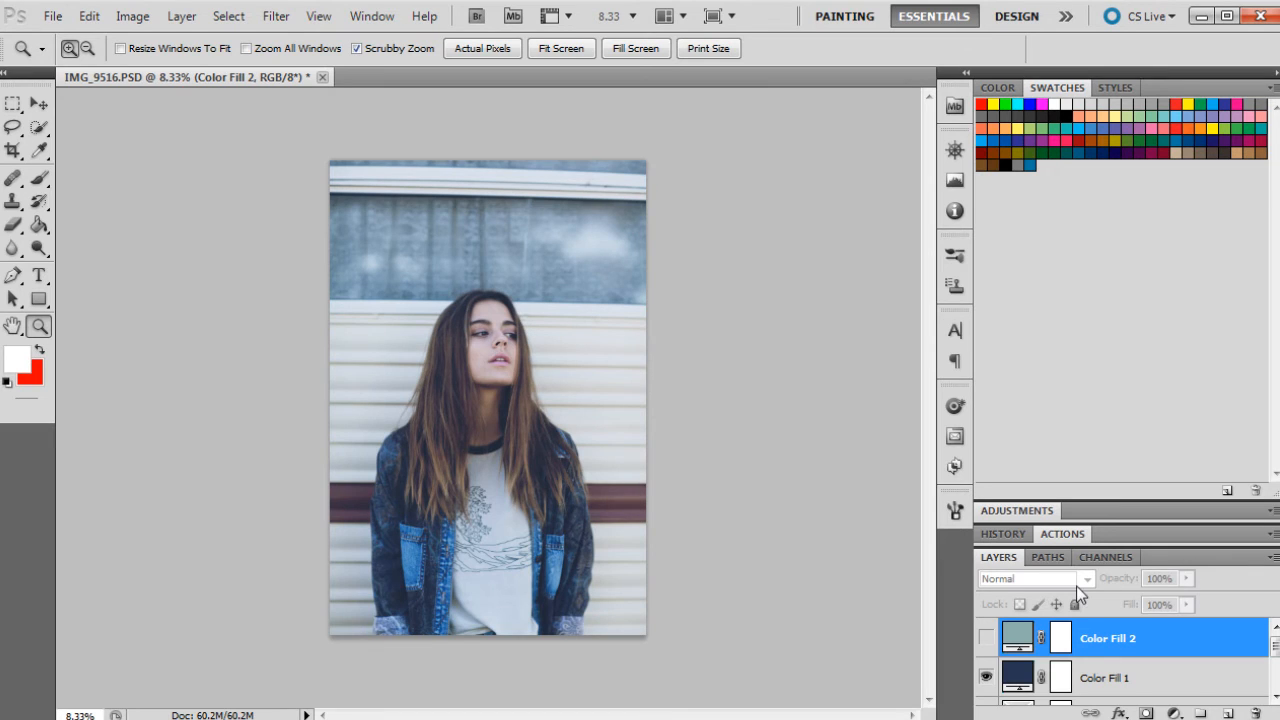
pyautogui.click(986, 638)
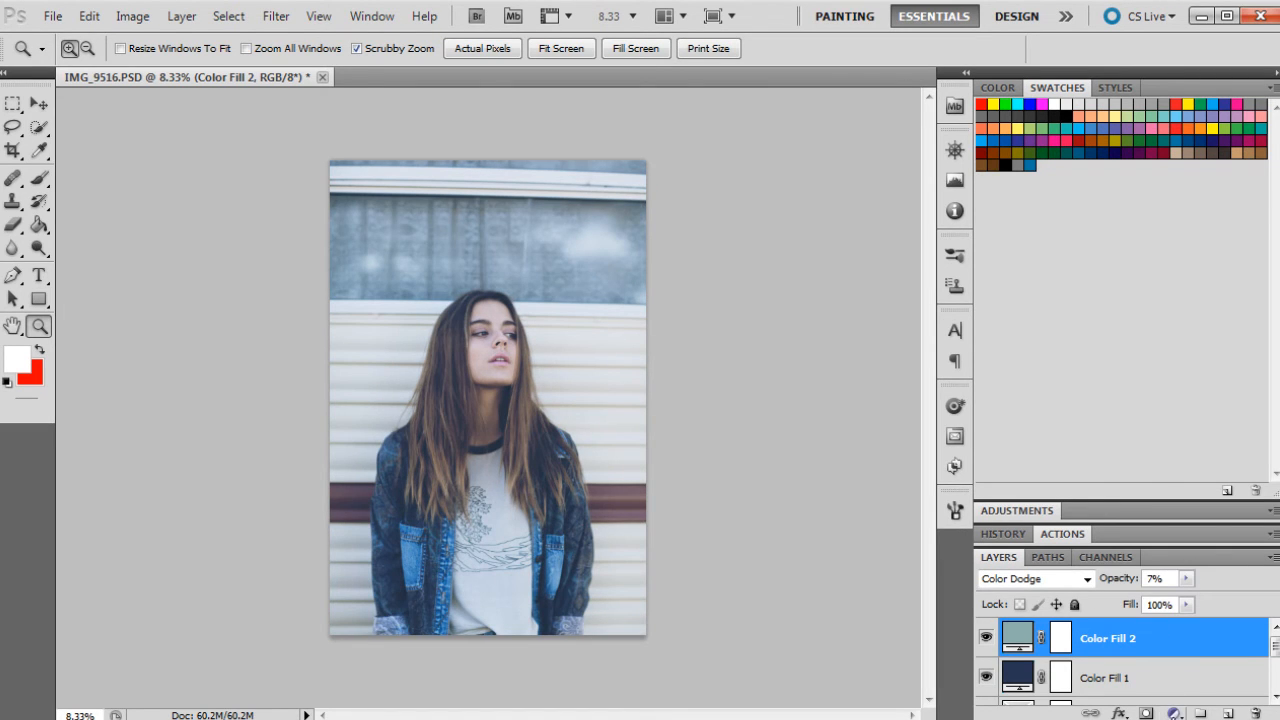
# - Add a Levels adjustment layer above the grey-teal fill with input levels 24, 0.97 and 250, and return to the layer list
pyautogui.click(1174, 713)
pyautogui.click(1206, 395)
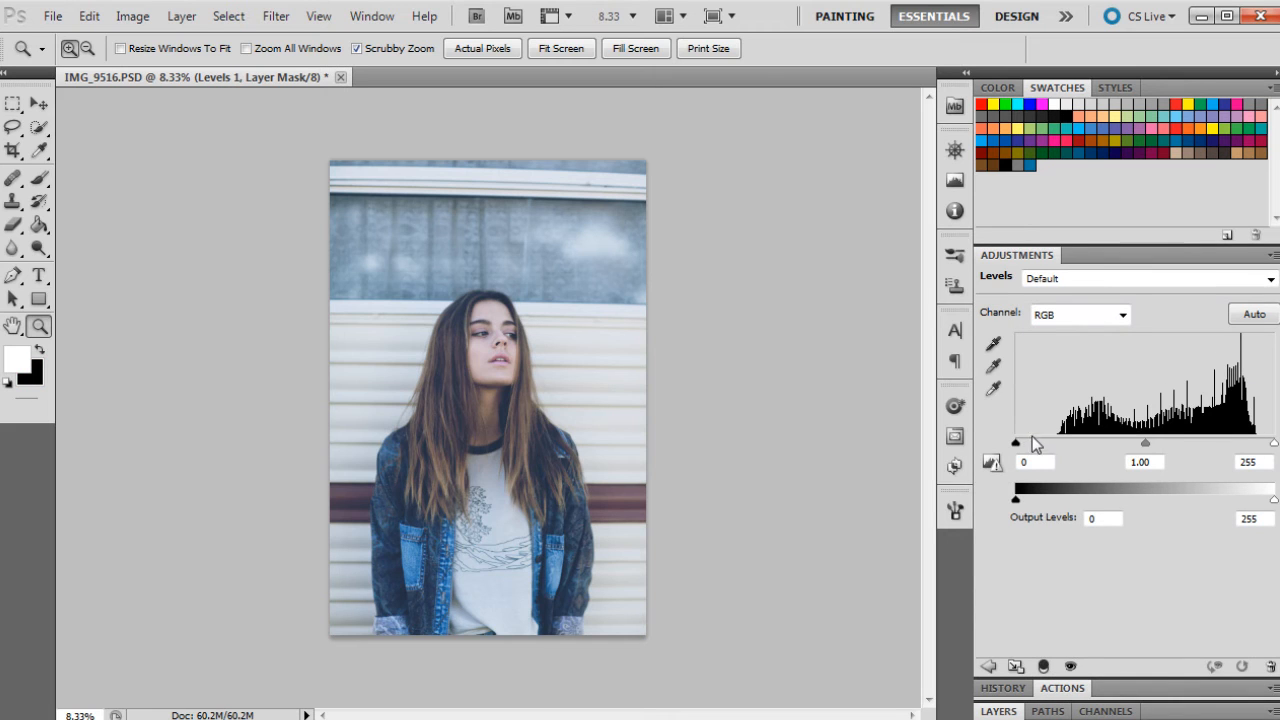
pyautogui.moveTo(1032, 462); pyautogui.dragTo(983, 442)
pyautogui.write('24')
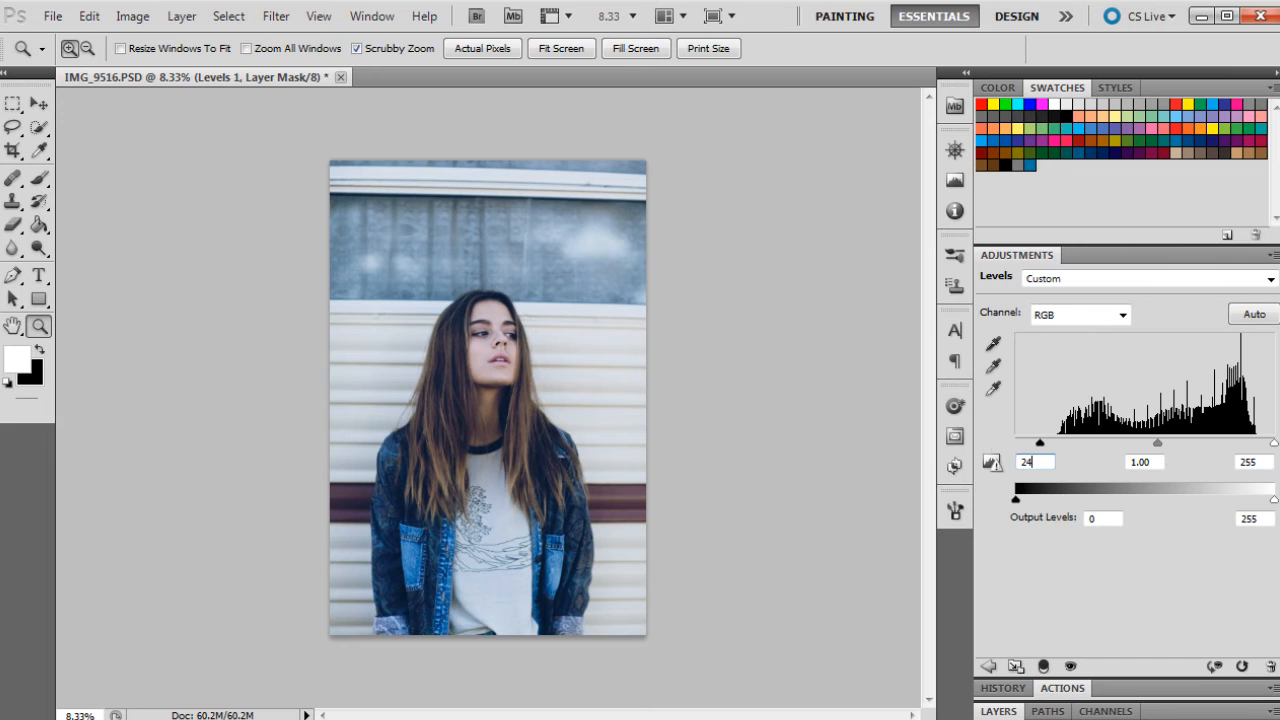
pyautogui.click(1138, 462)
pyautogui.write('0.')
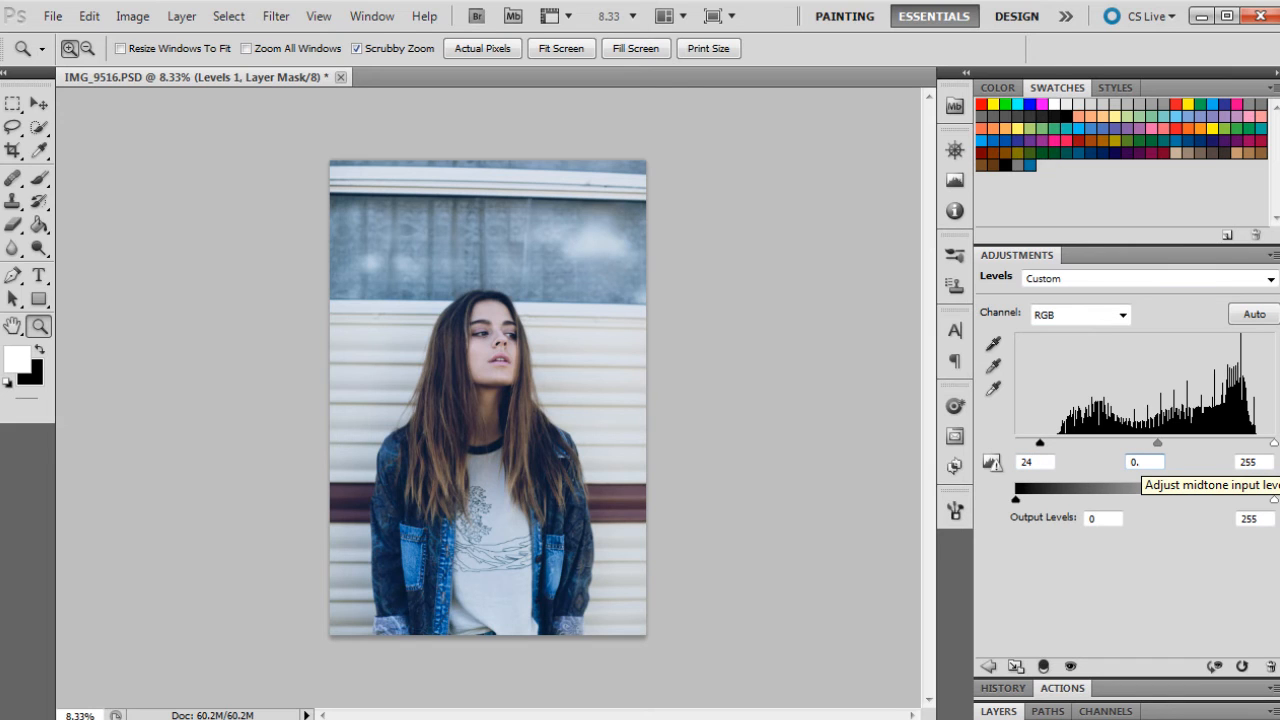
pyautogui.write('97')
pyautogui.click(1248, 462)
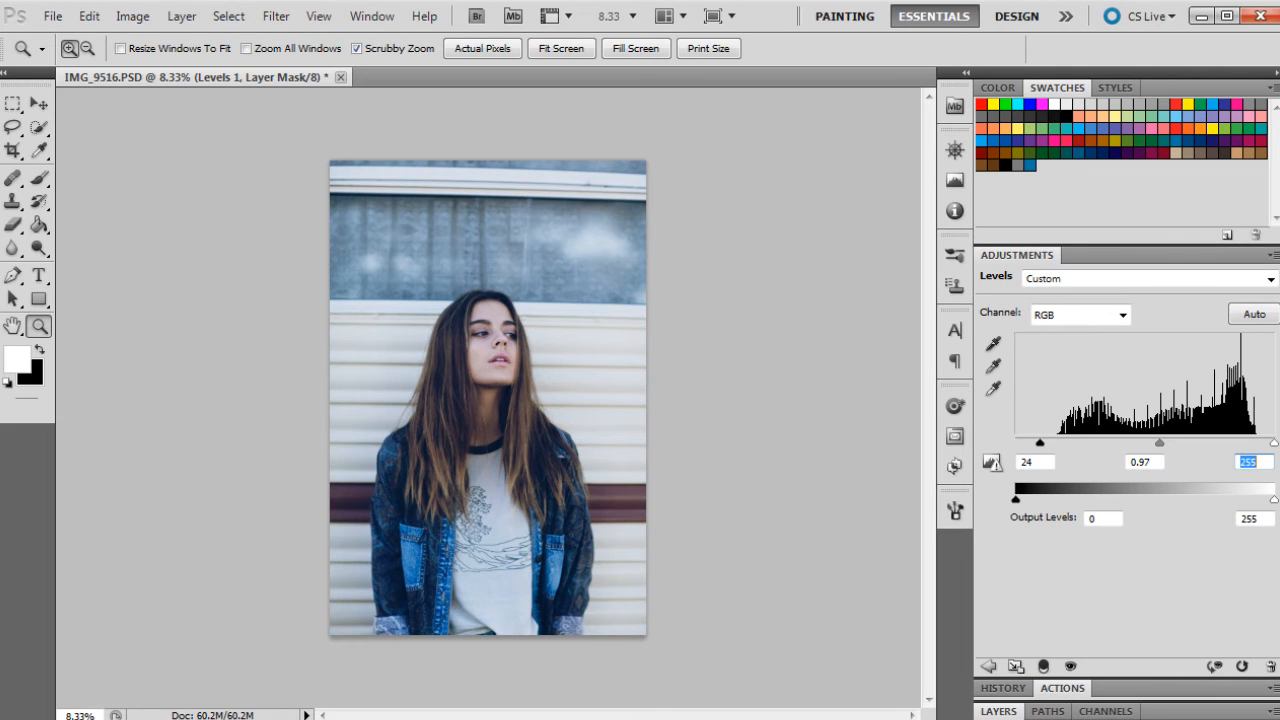
pyautogui.write('250')
pyautogui.click(998, 712)
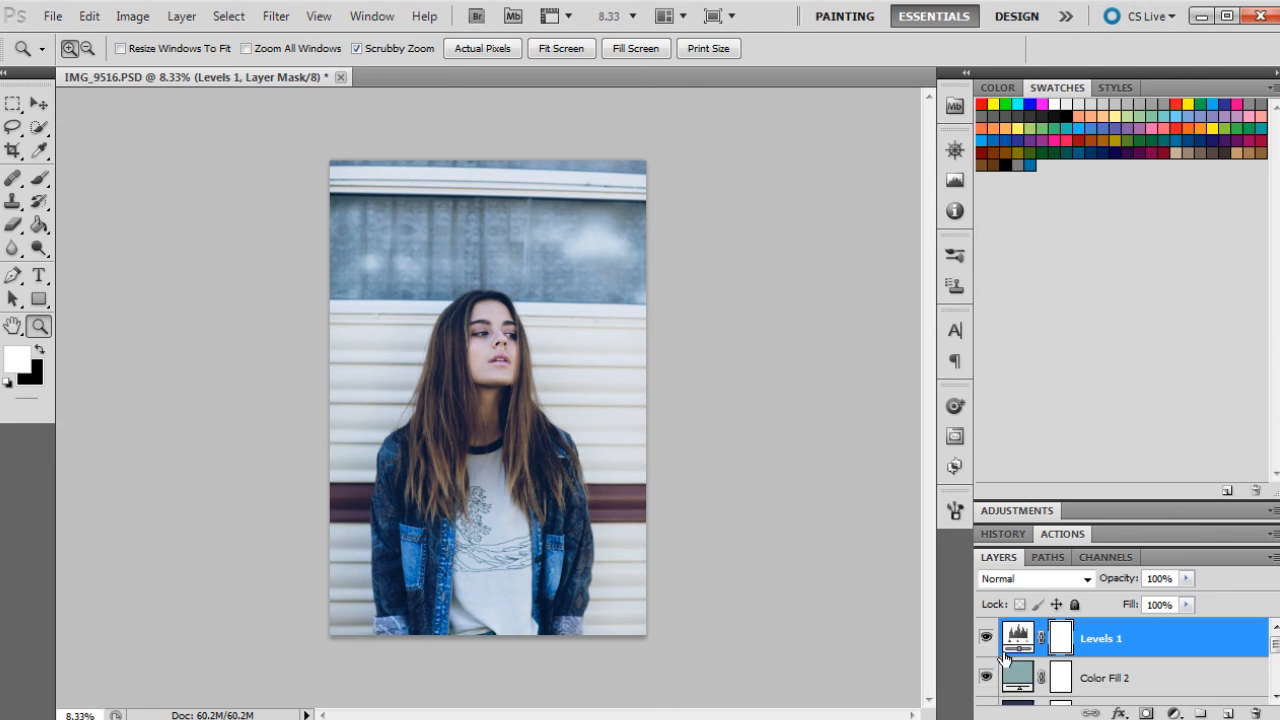
# - Compare the portrait with the Levels adjustment layer hidden and shown, leaving the layer visible
pyautogui.click(987, 638)
pyautogui.click(987, 638)
pyautogui.click(987, 638)
pyautogui.click(987, 638)
pyautogui.scroll(-1, 1168, 684)
pyautogui.scroll(1, 1183, 712)
# - Add a Solid Color fill layer in muted dusty mauve above the Levels layer
pyautogui.click(1176, 712)
pyautogui.click(1229, 295)
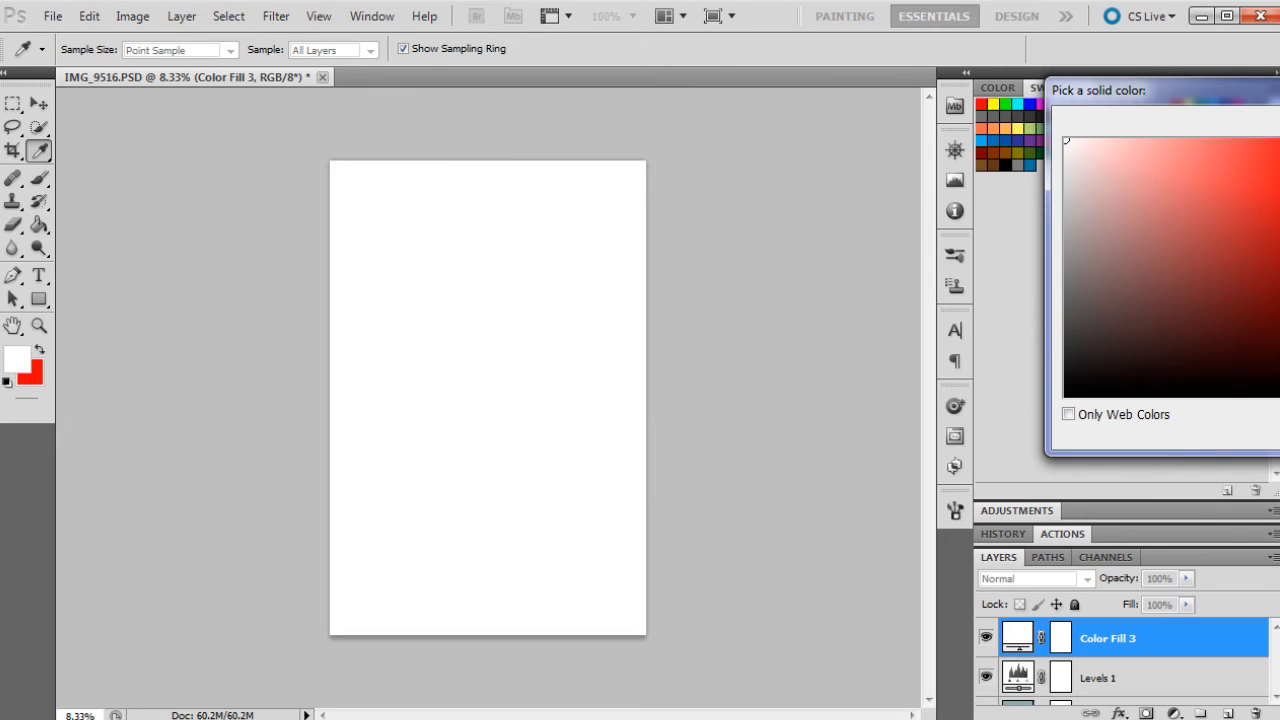
pyautogui.hotkey('ctrl', 'v')
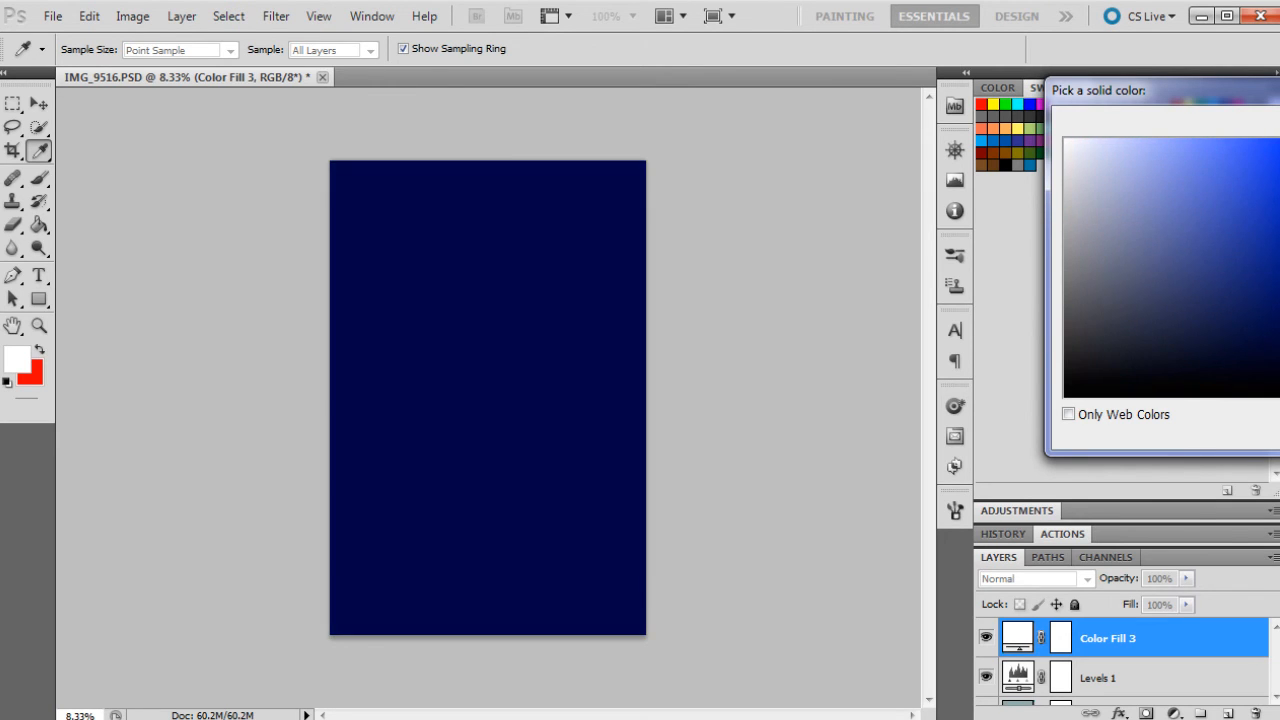
pyautogui.moveTo(1279, 232); pyautogui.dragTo(1279, 303)
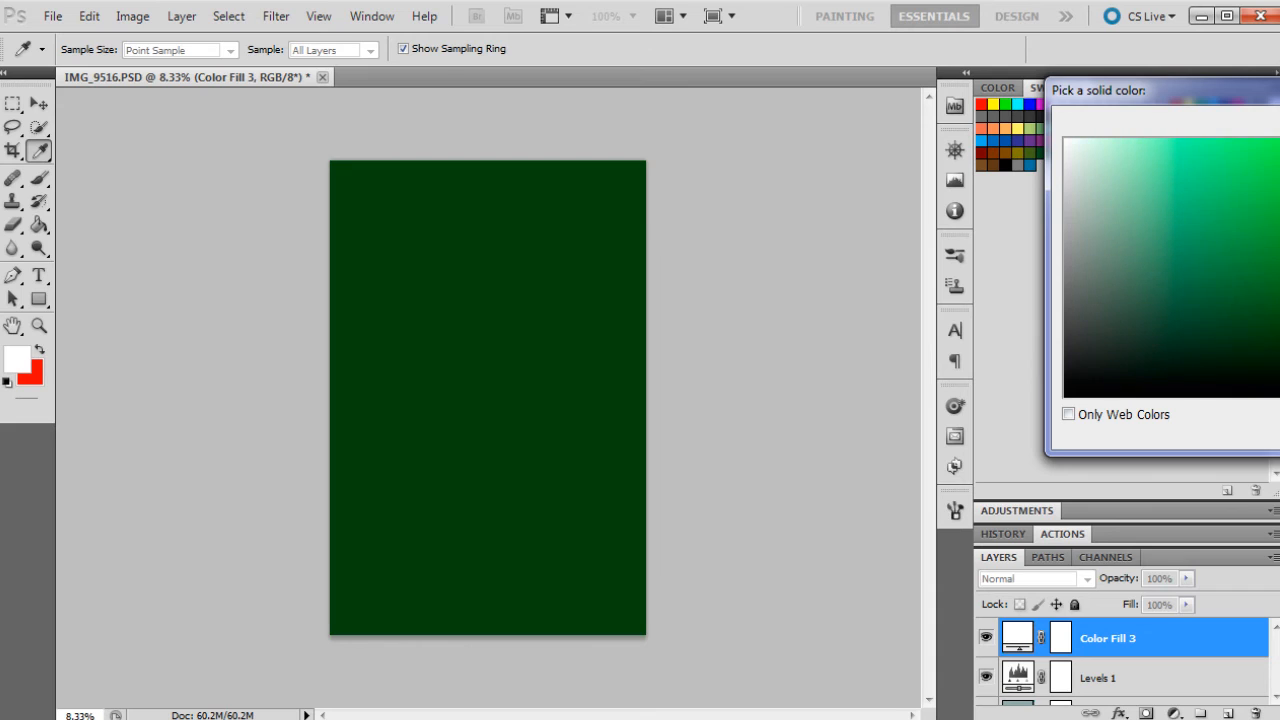
pyautogui.click(1101, 264)
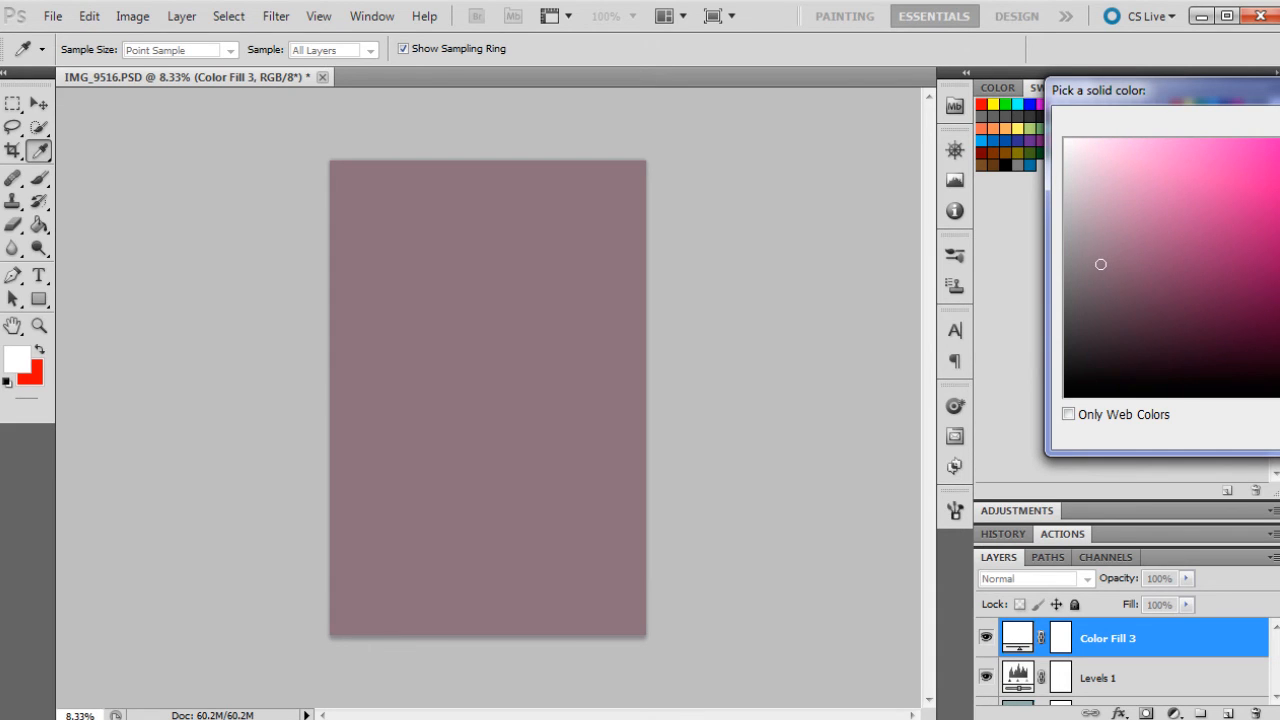
pyautogui.press('Return')
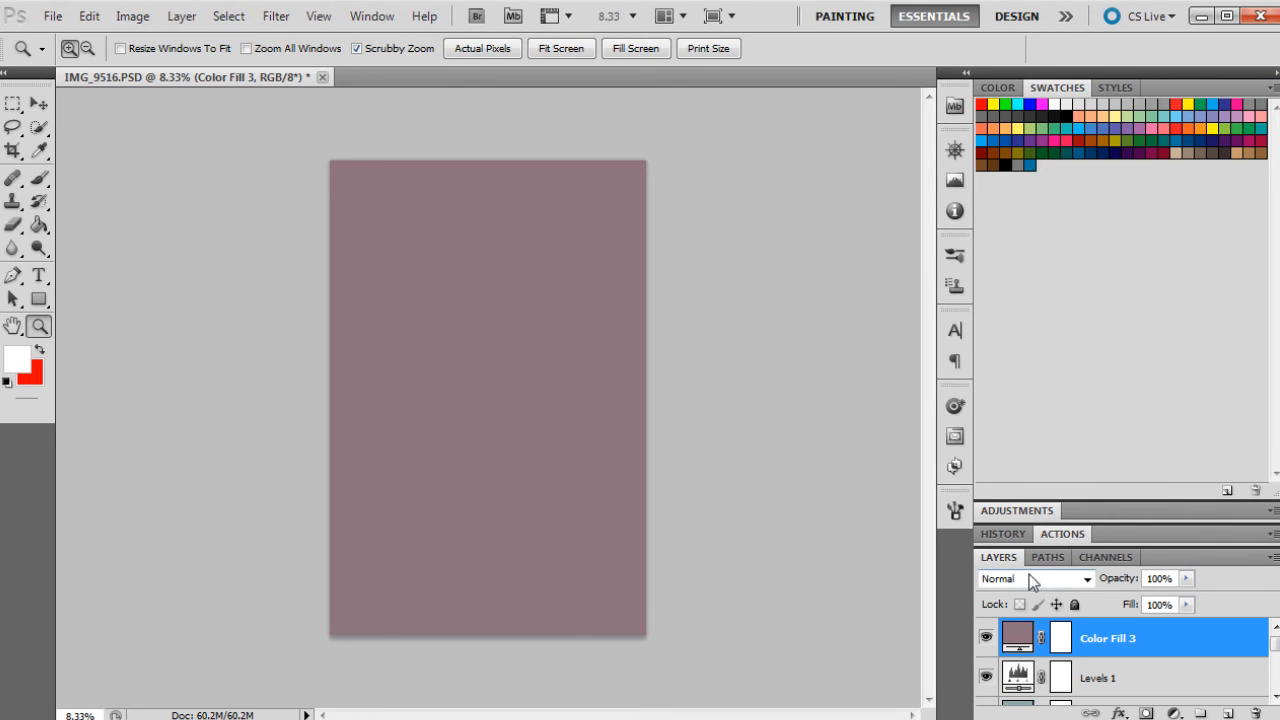
# - Set the mauve fill layer's blend mode to Hard Light and opacity to 12%, and compare the image with it hidden and shown
pyautogui.click(1029, 577)
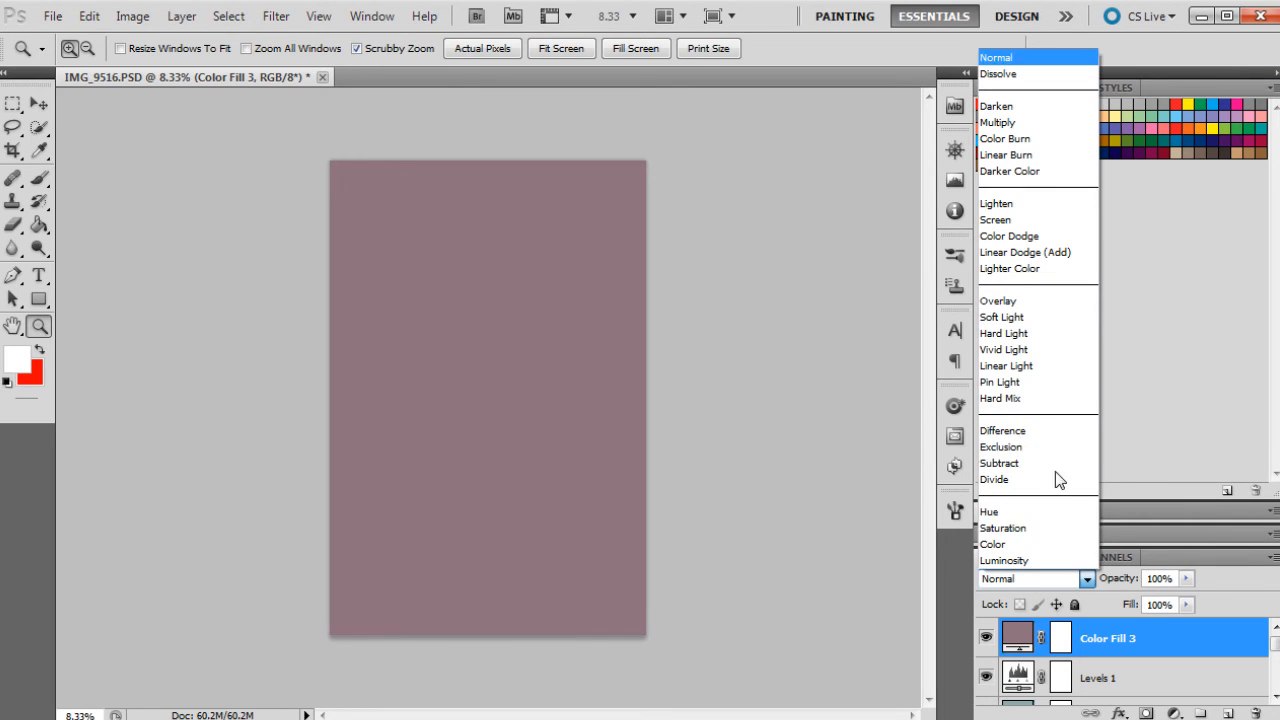
pyautogui.click(1050, 333)
pyautogui.click(1186, 578)
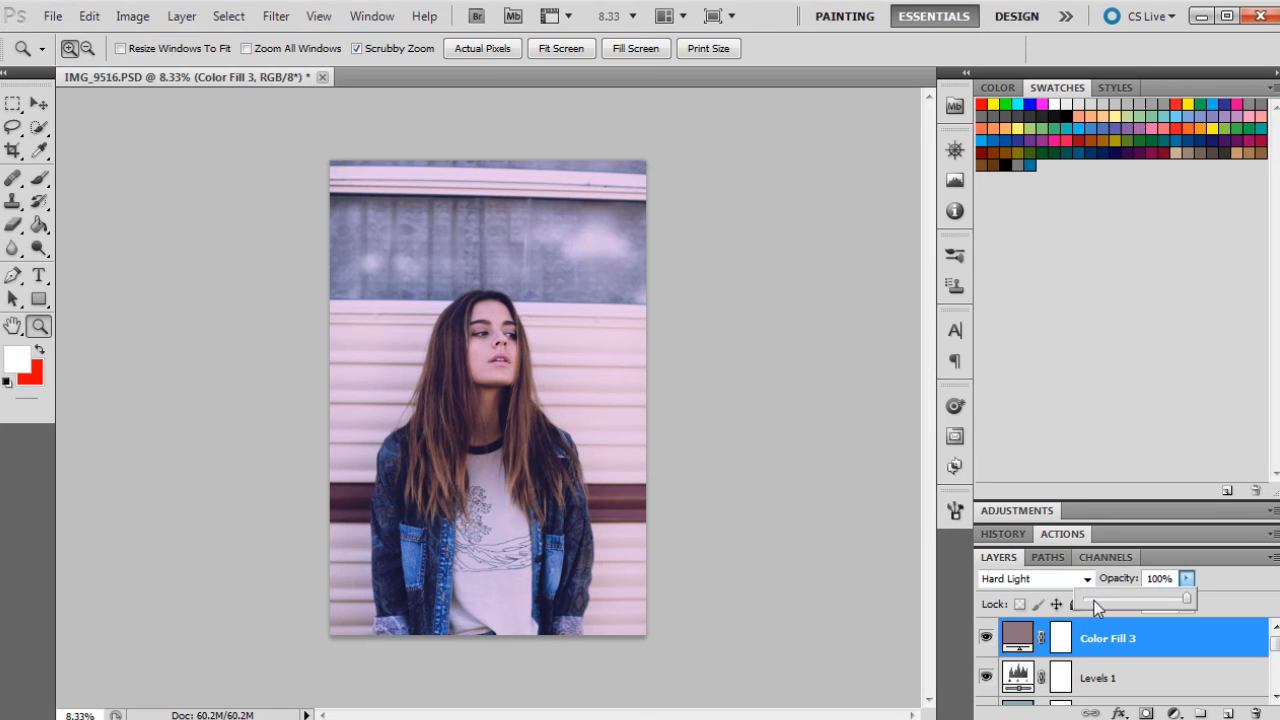
pyautogui.click(1095, 601)
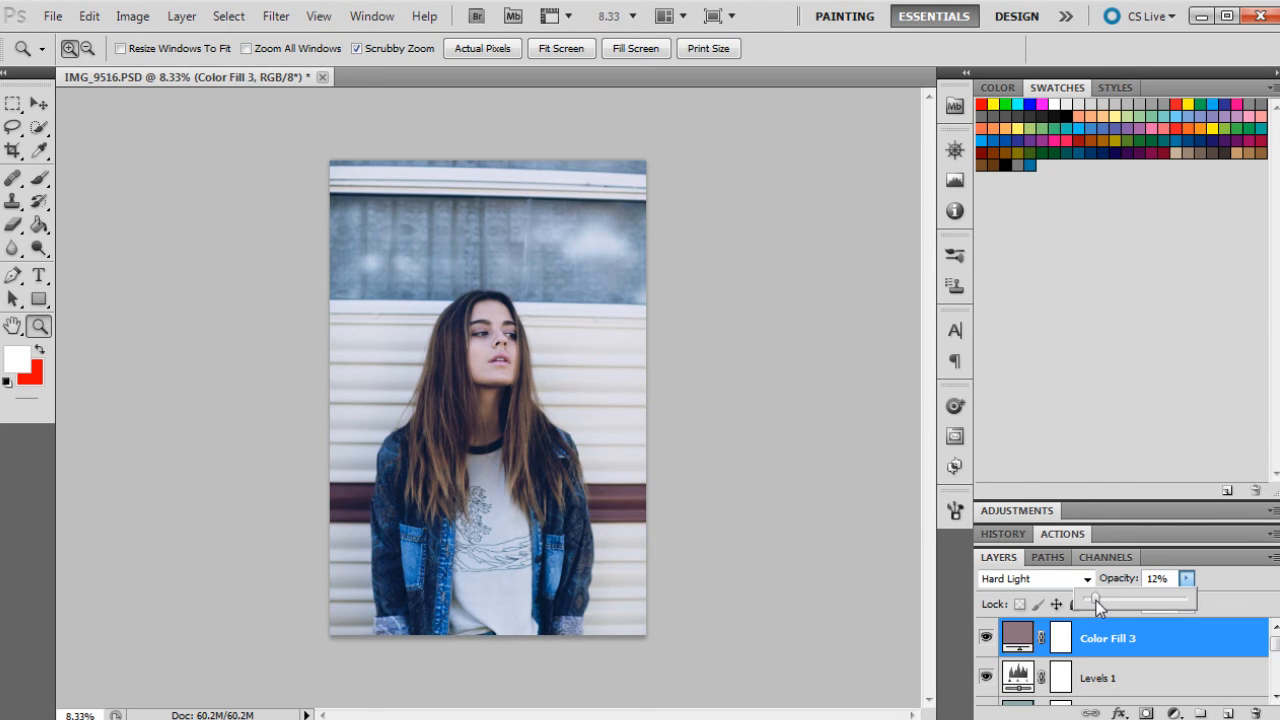
pyautogui.click(986, 639)
pyautogui.click(986, 639)
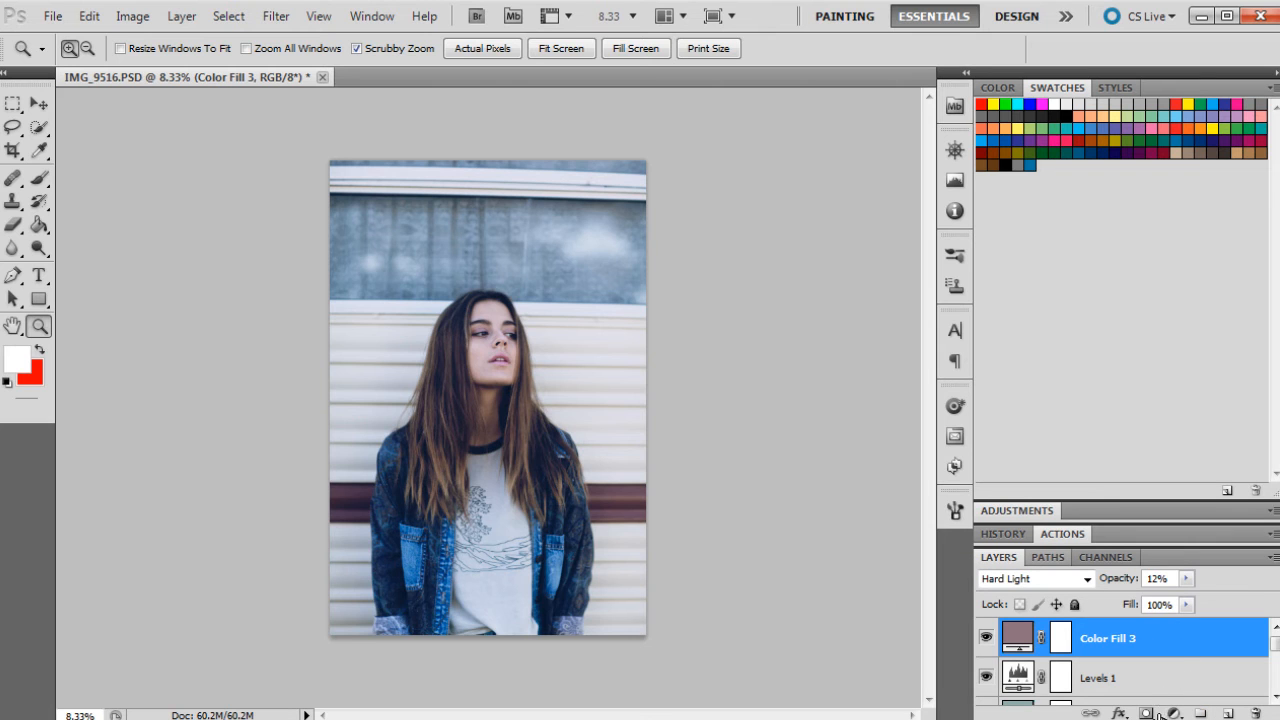
# - Add a Solid Color fill layer in dark teal above the mauve fill layer
pyautogui.click(1174, 713)
pyautogui.click(1185, 289)
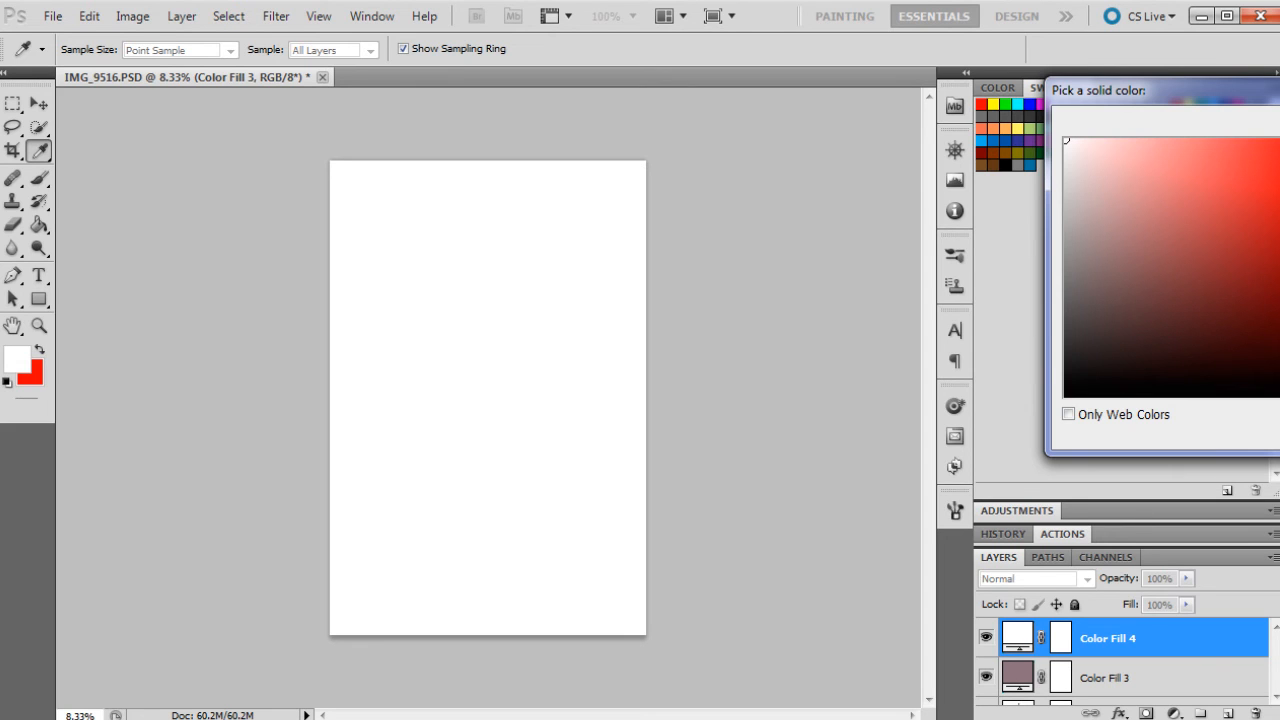
pyautogui.write('3')
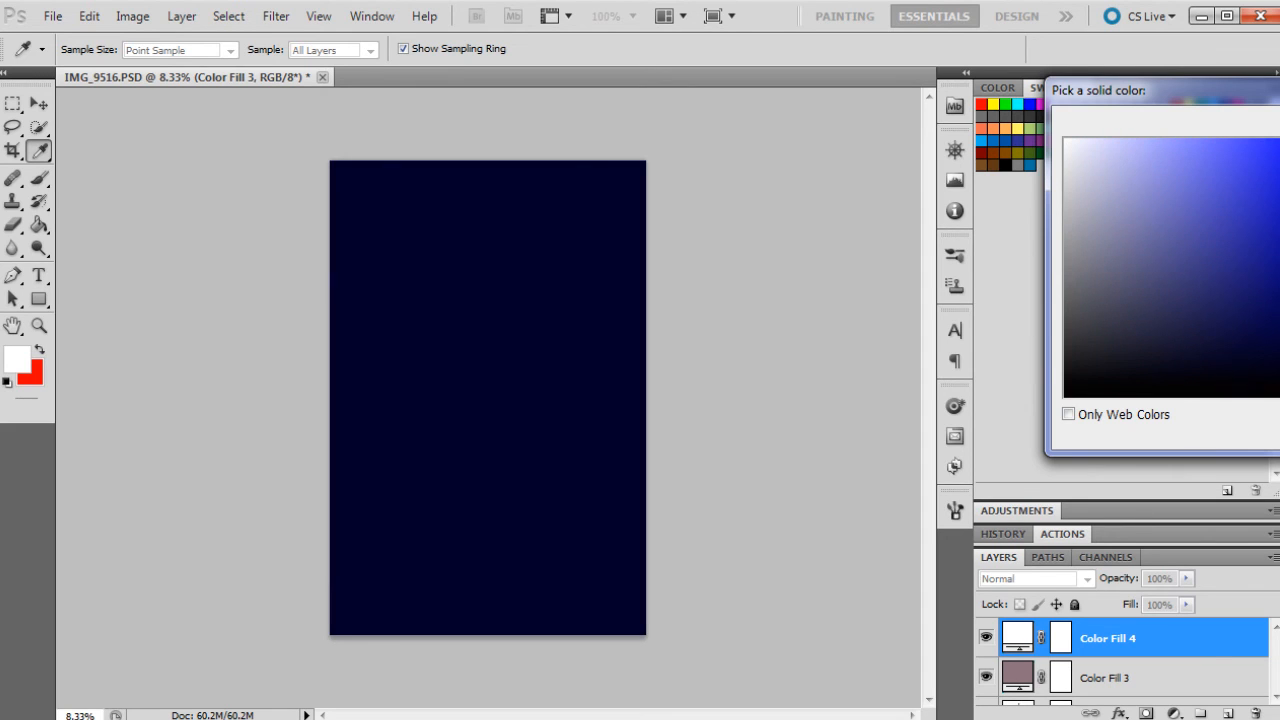
pyautogui.click(1279, 182)
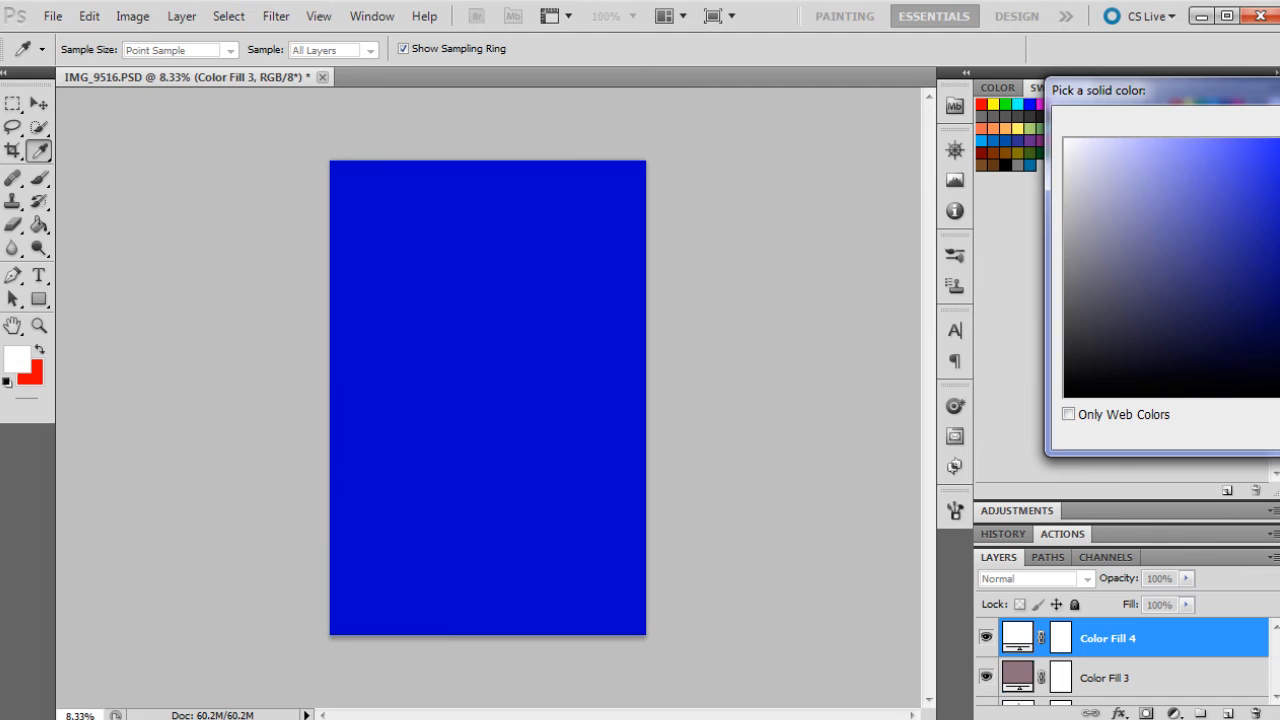
pyautogui.write('d')
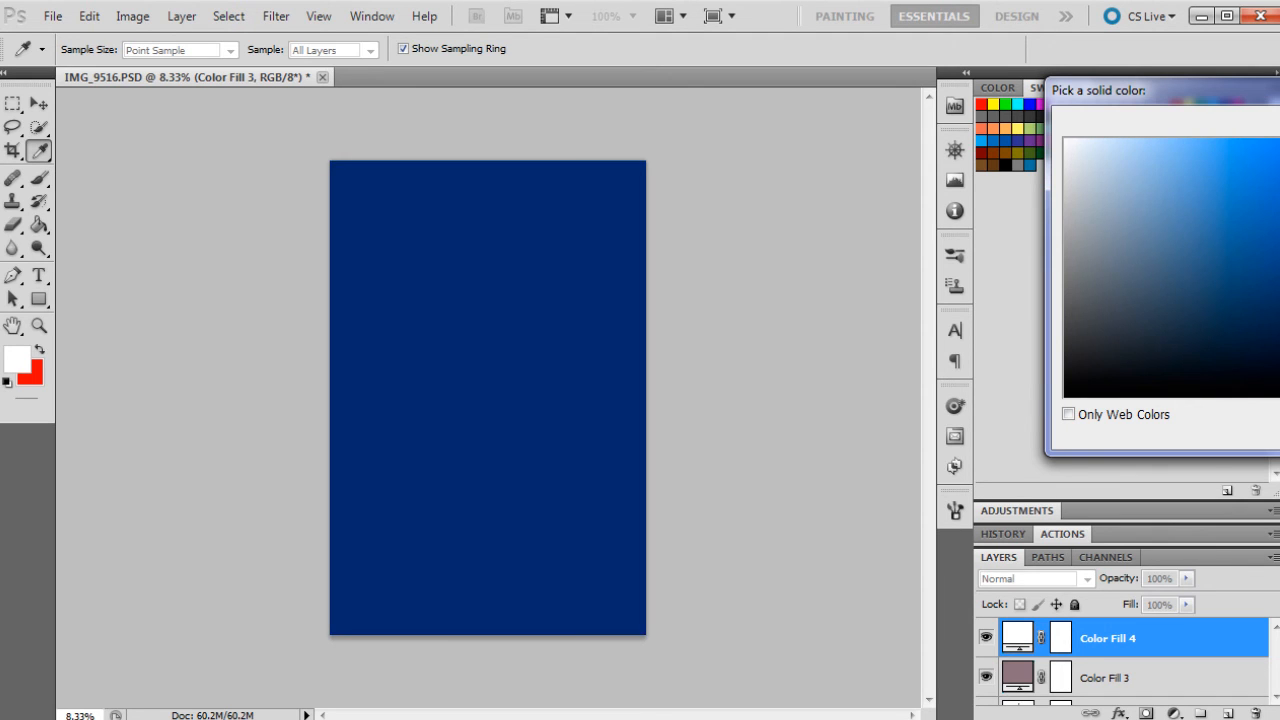
pyautogui.click(1216, 289)
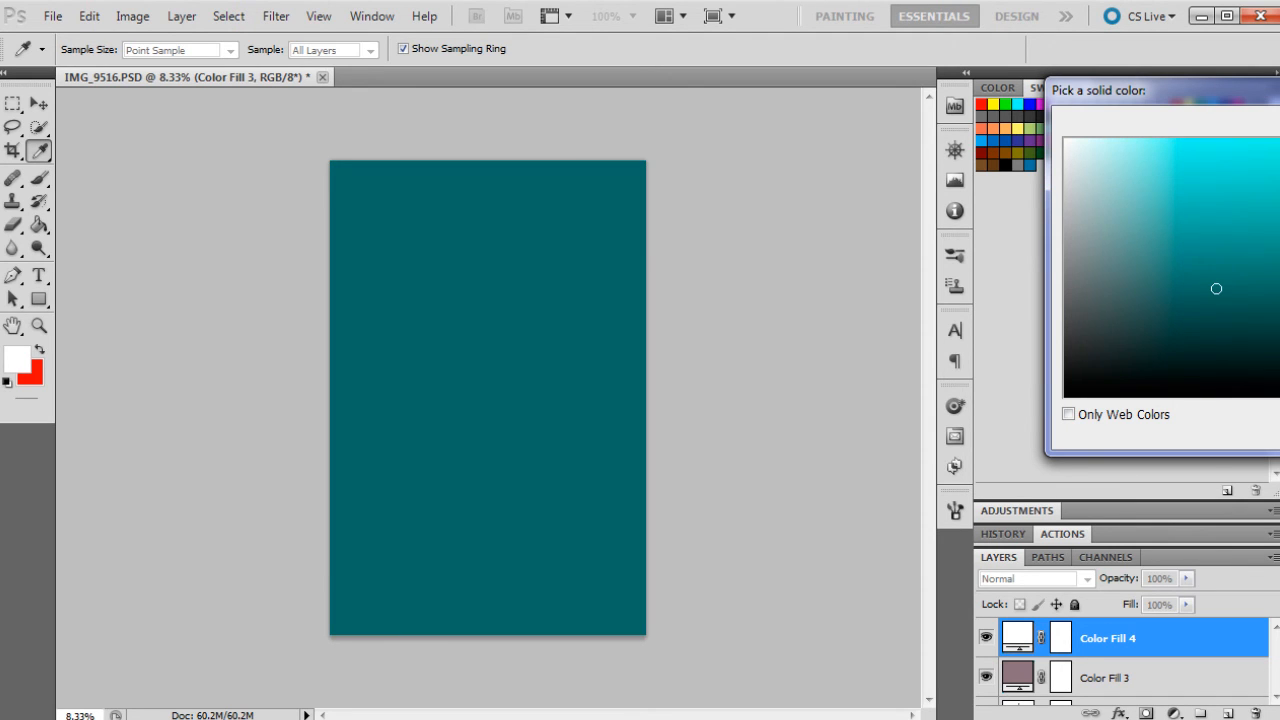
pyautogui.press('Return')
pyautogui.press('z')
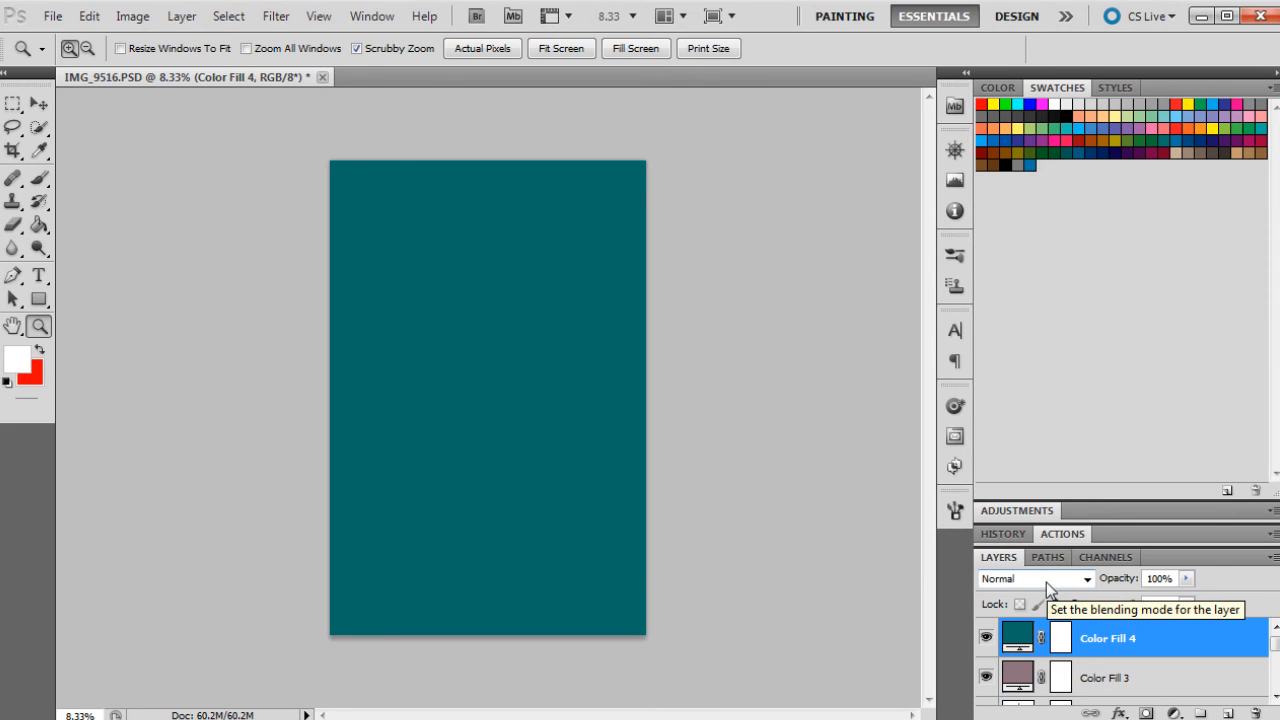
# - Set the dark teal fill layer's blend mode to Exclusion and opacity to 6%, and compare the image with it hidden and shown
pyautogui.click(1048, 590)
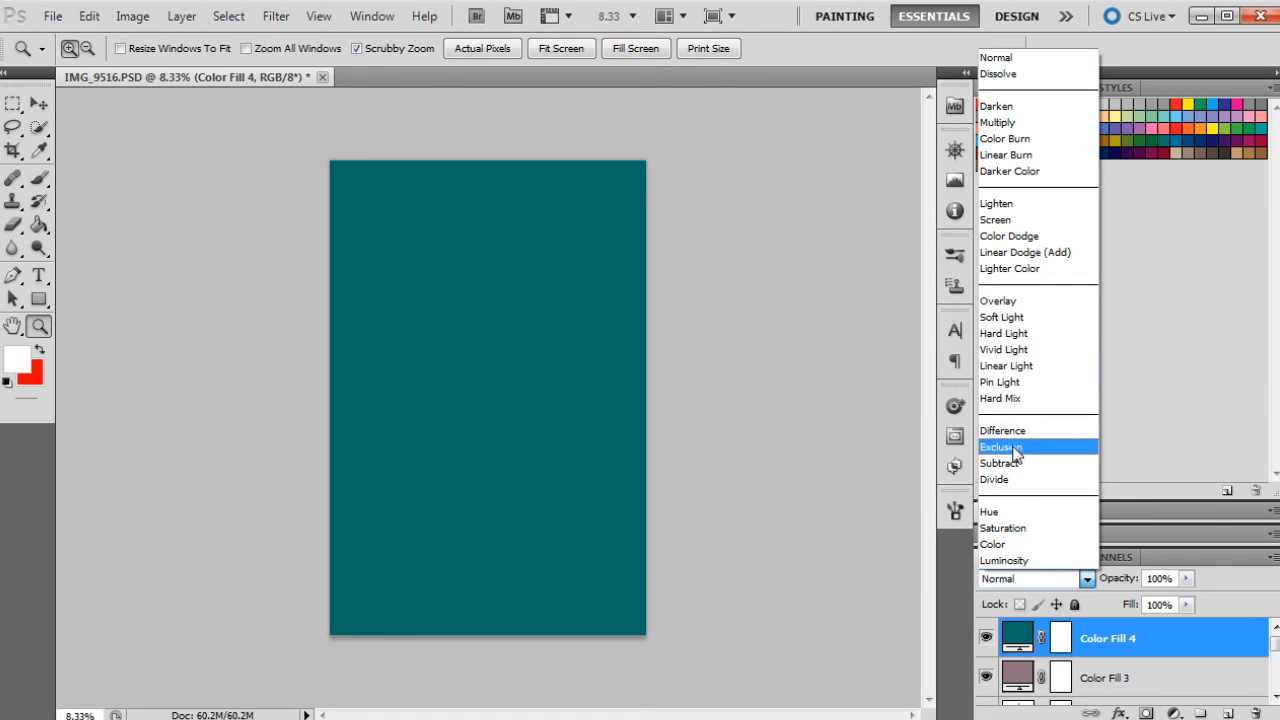
pyautogui.click(1010, 447)
pyautogui.click(1186, 578)
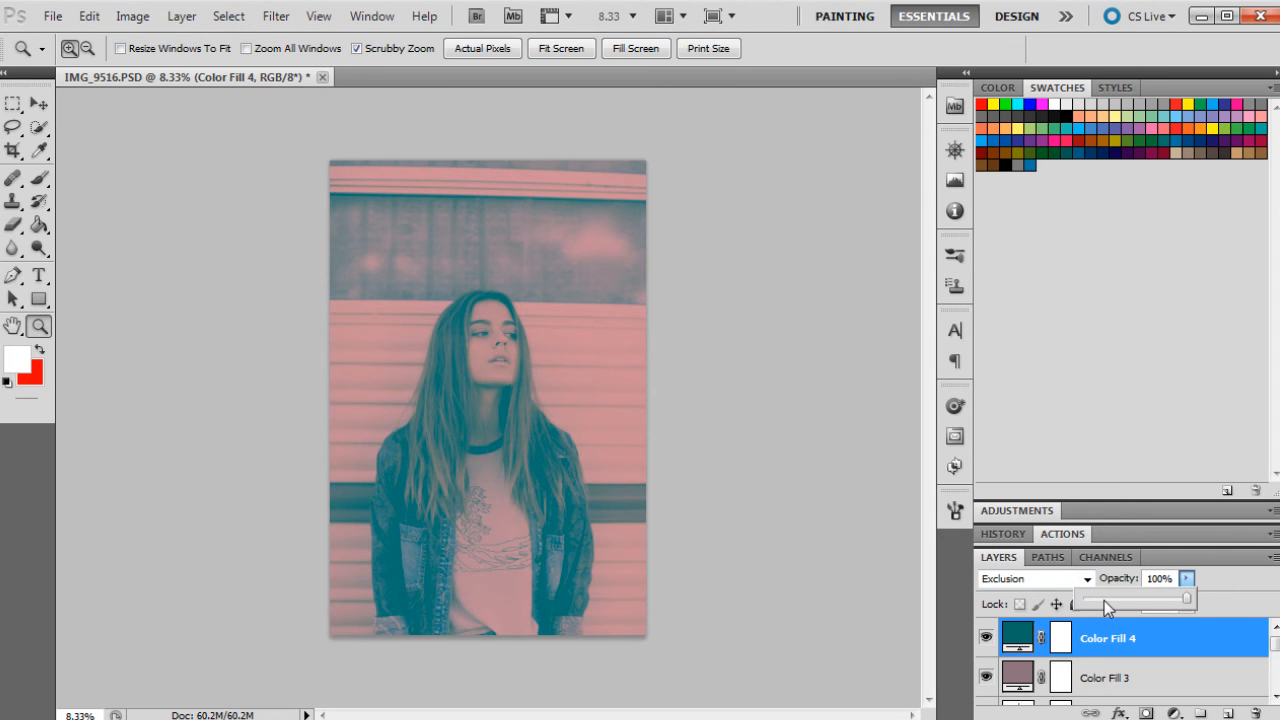
pyautogui.moveTo(1104, 600); pyautogui.dragTo(1092, 610)
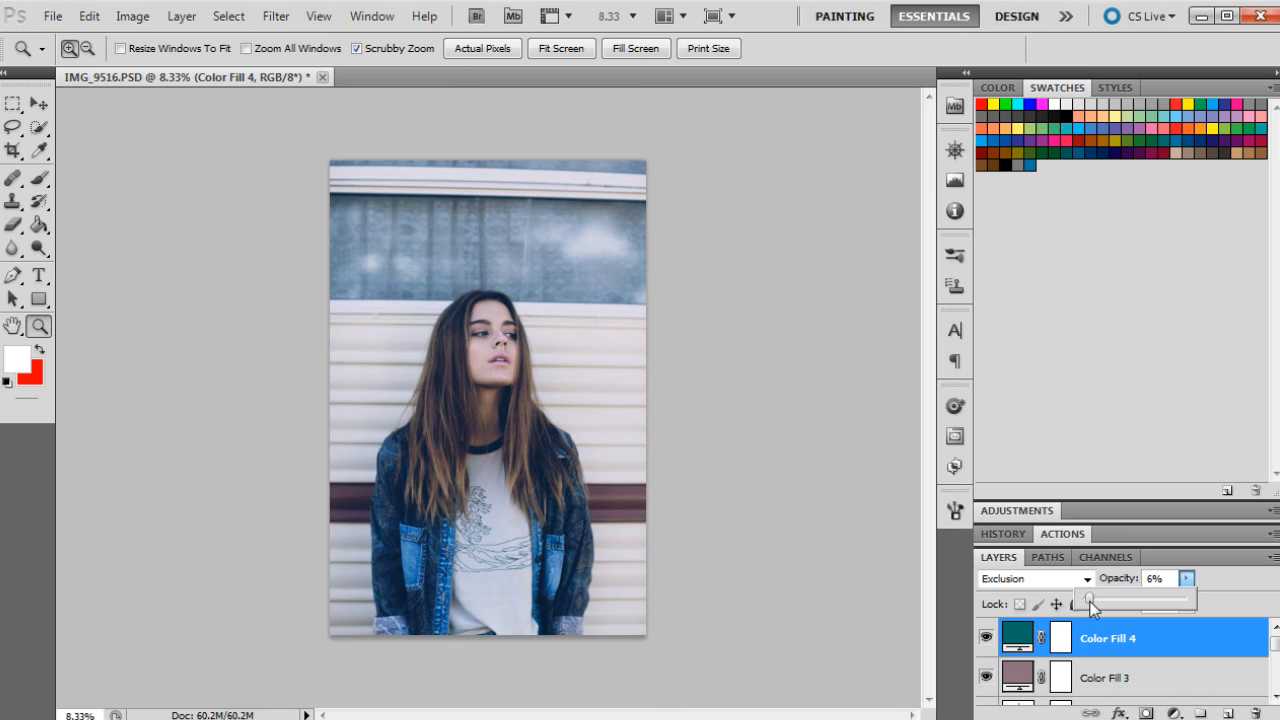
pyautogui.click(984, 638)
pyautogui.click(984, 638)
pyautogui.click(984, 638)
pyautogui.click(984, 638)
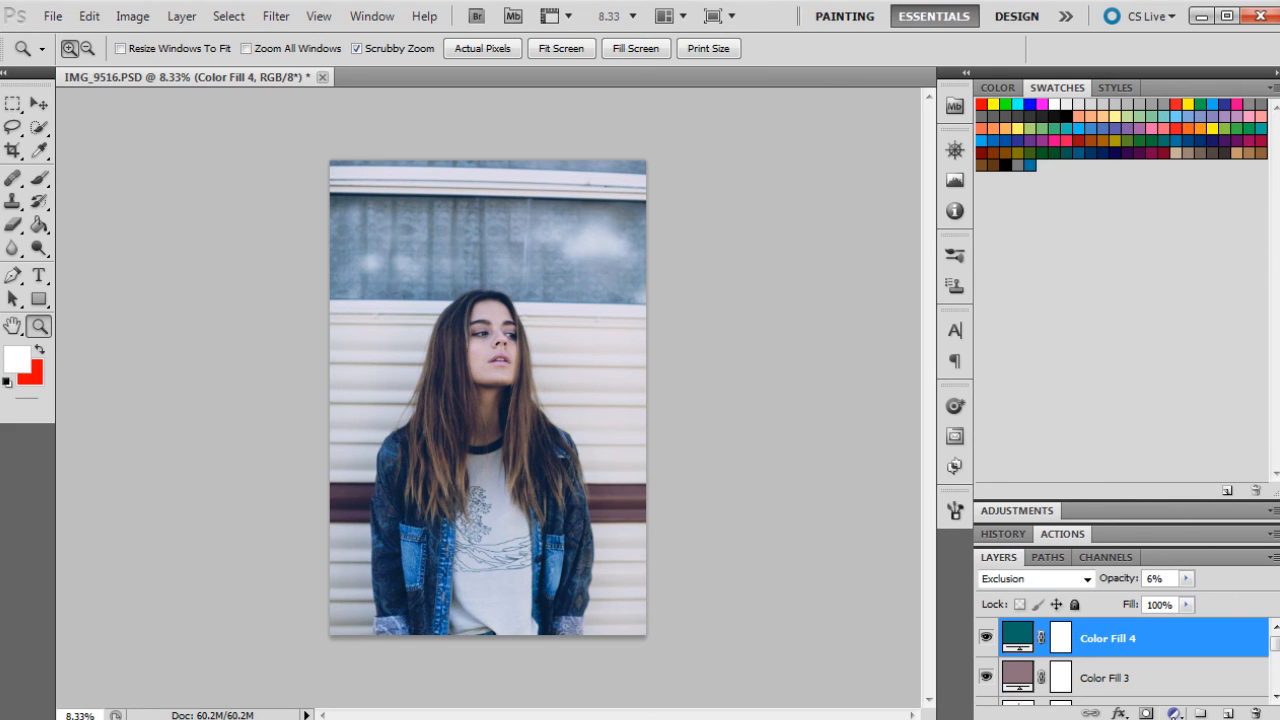
# - Add a Solid Color fill layer in pale lilac above the dark teal fill layer
pyautogui.click(1174, 713)
pyautogui.click(1170, 300)
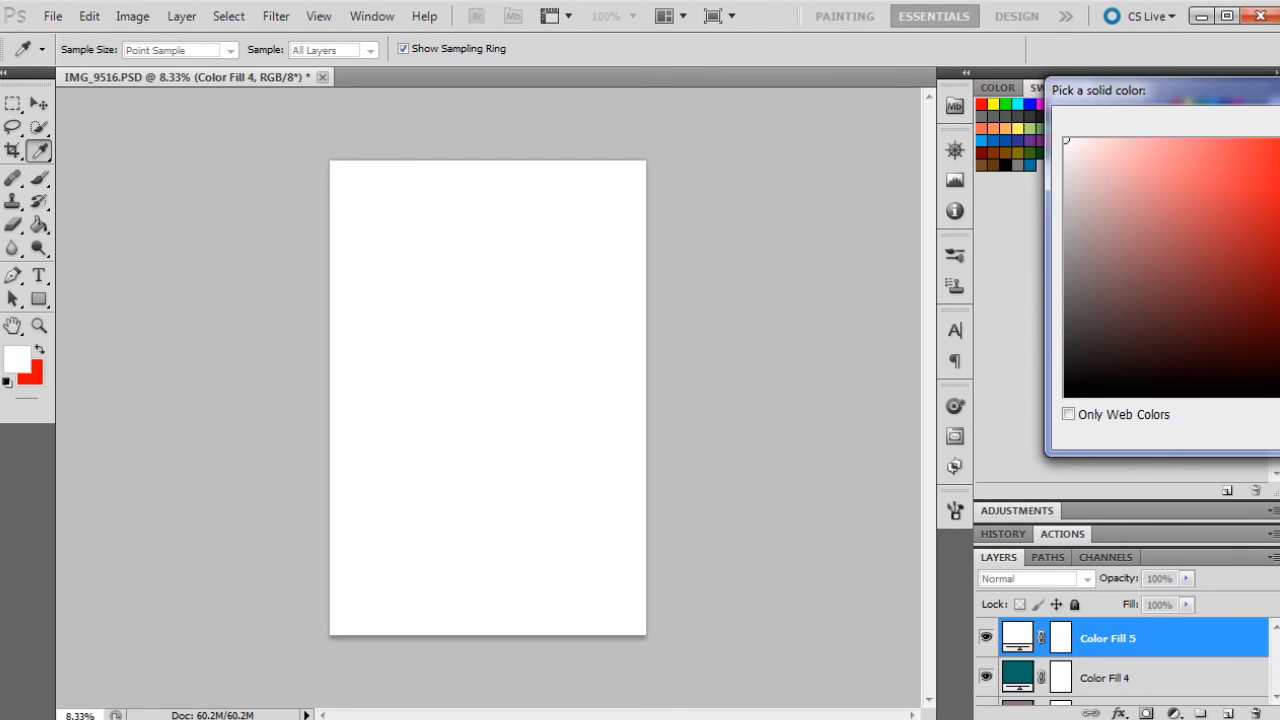
pyautogui.write('0000ff')
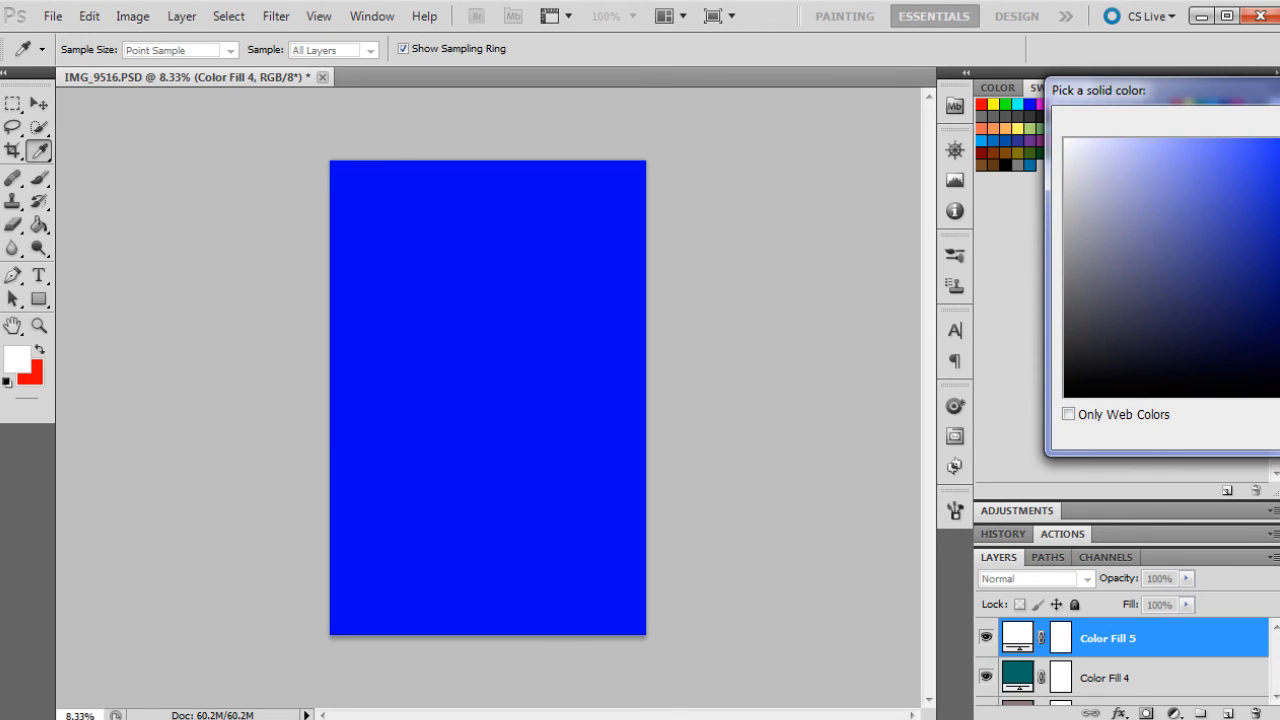
pyautogui.write('f')
pyautogui.click(1084, 183)
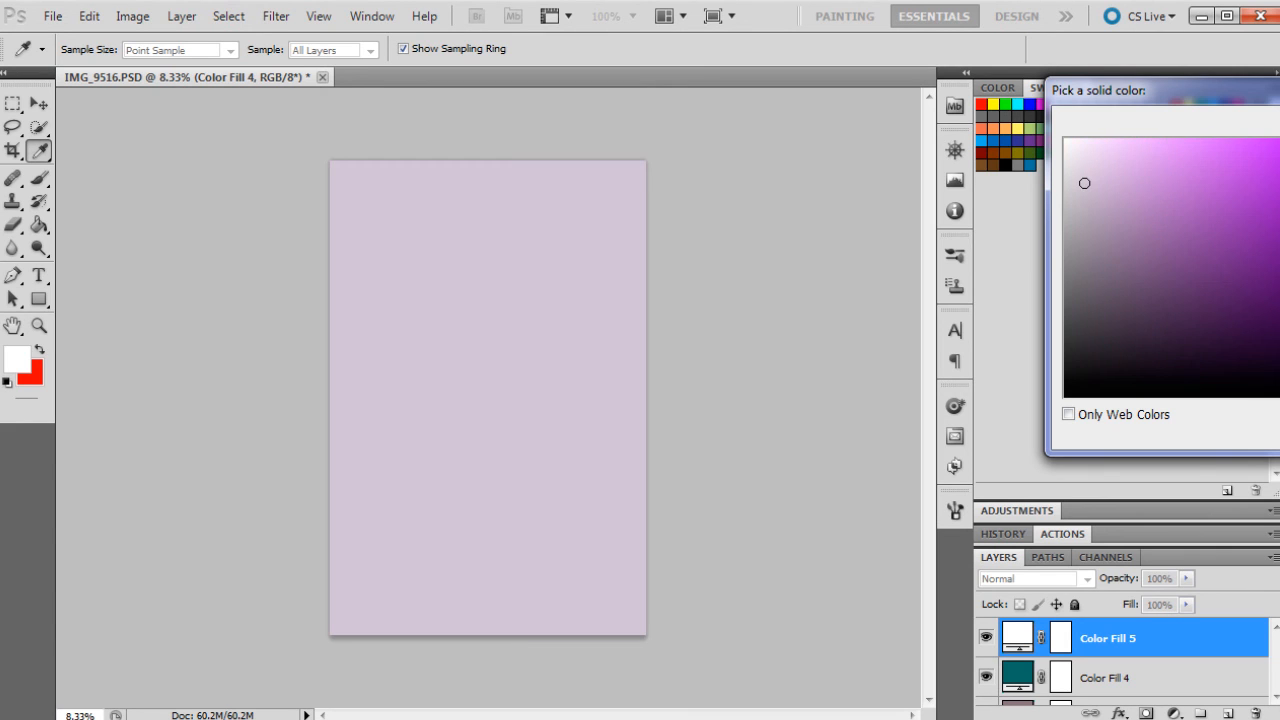
pyautogui.press('Return')
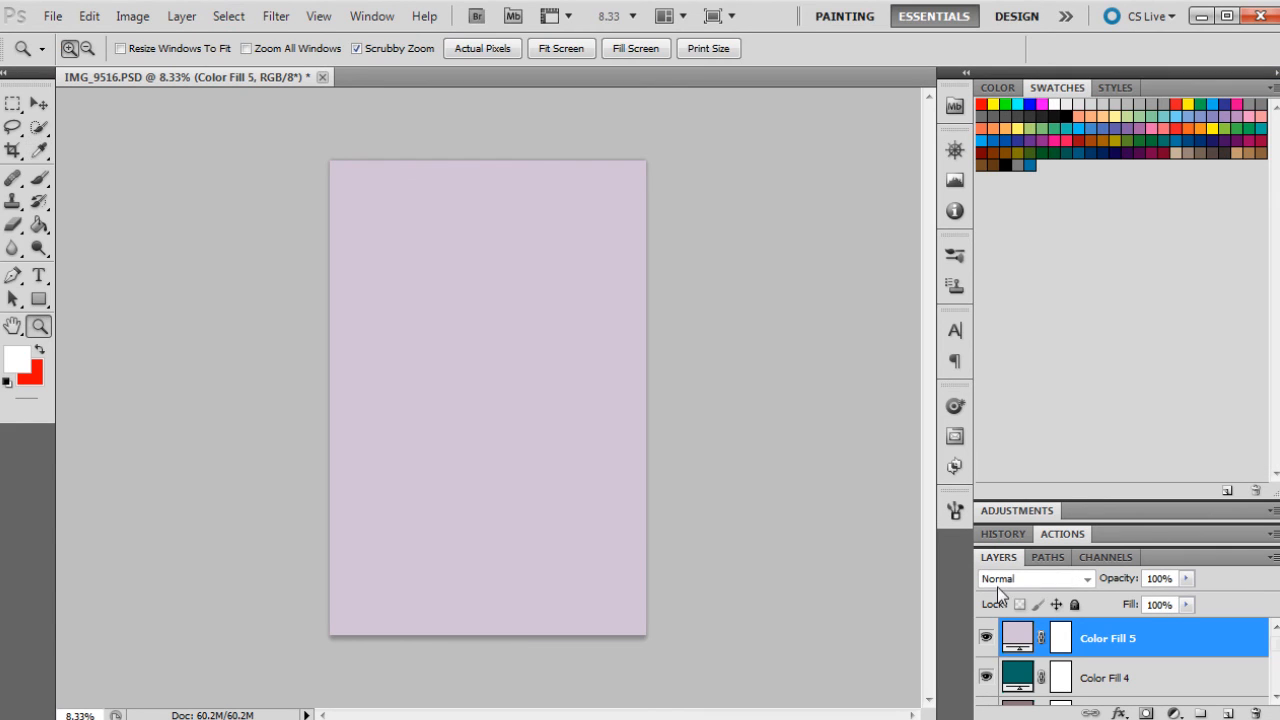
# - Set the pale lilac fill layer's blend mode to Overlay and its opacity to 10%
pyautogui.click(1005, 588)
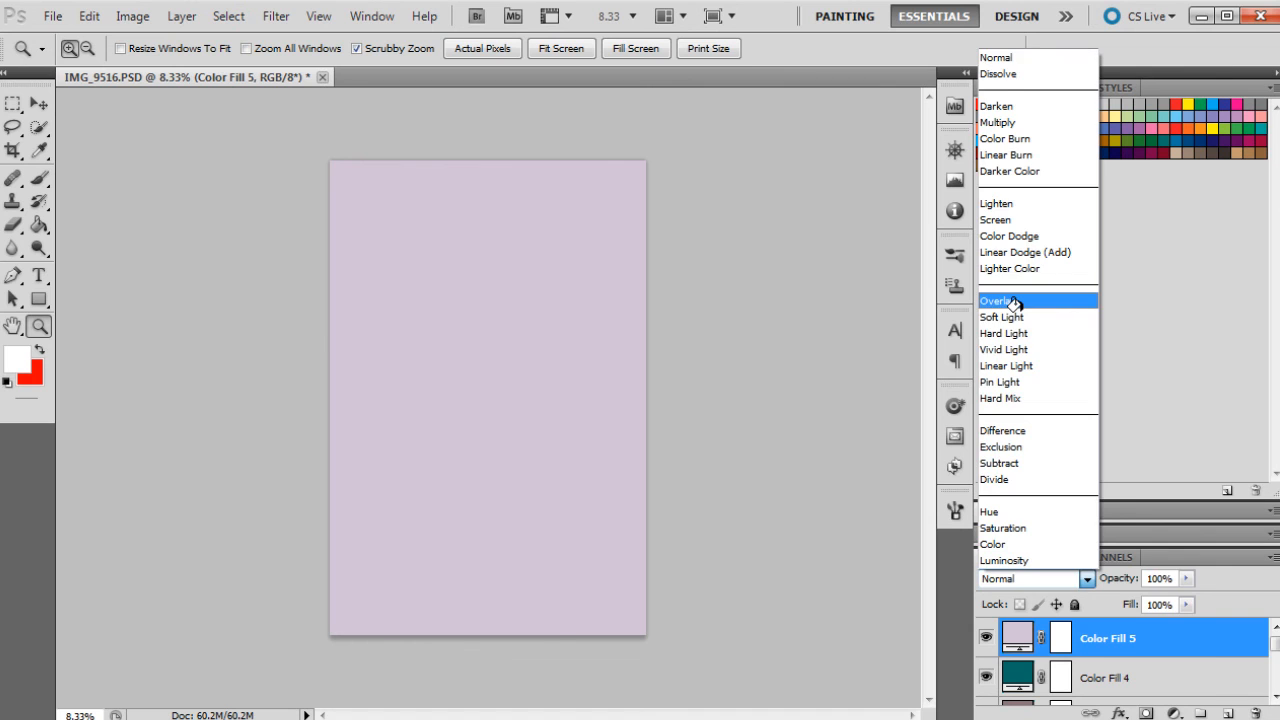
pyautogui.click(1013, 301)
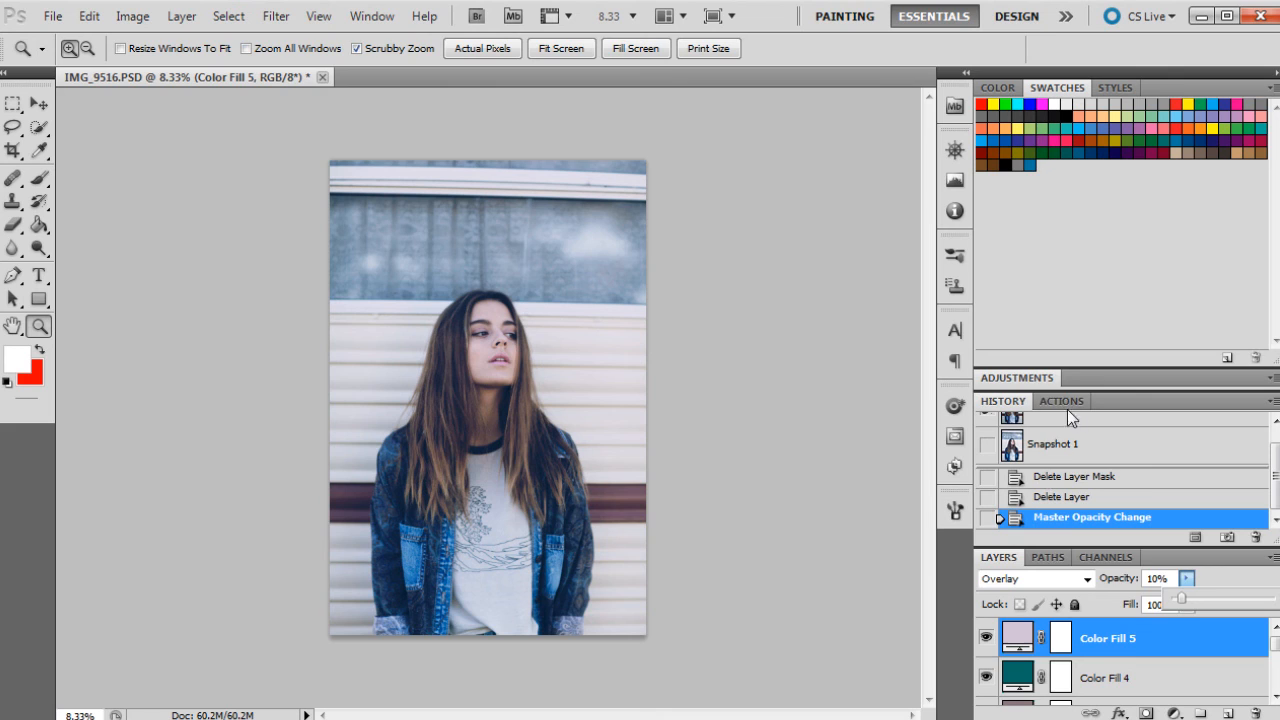
# - Take a history snapshot of the graded image and compare it with the original IMG_9516.PSD state
pyautogui.click(1227, 537)
pyautogui.scroll(2, 1107, 483)
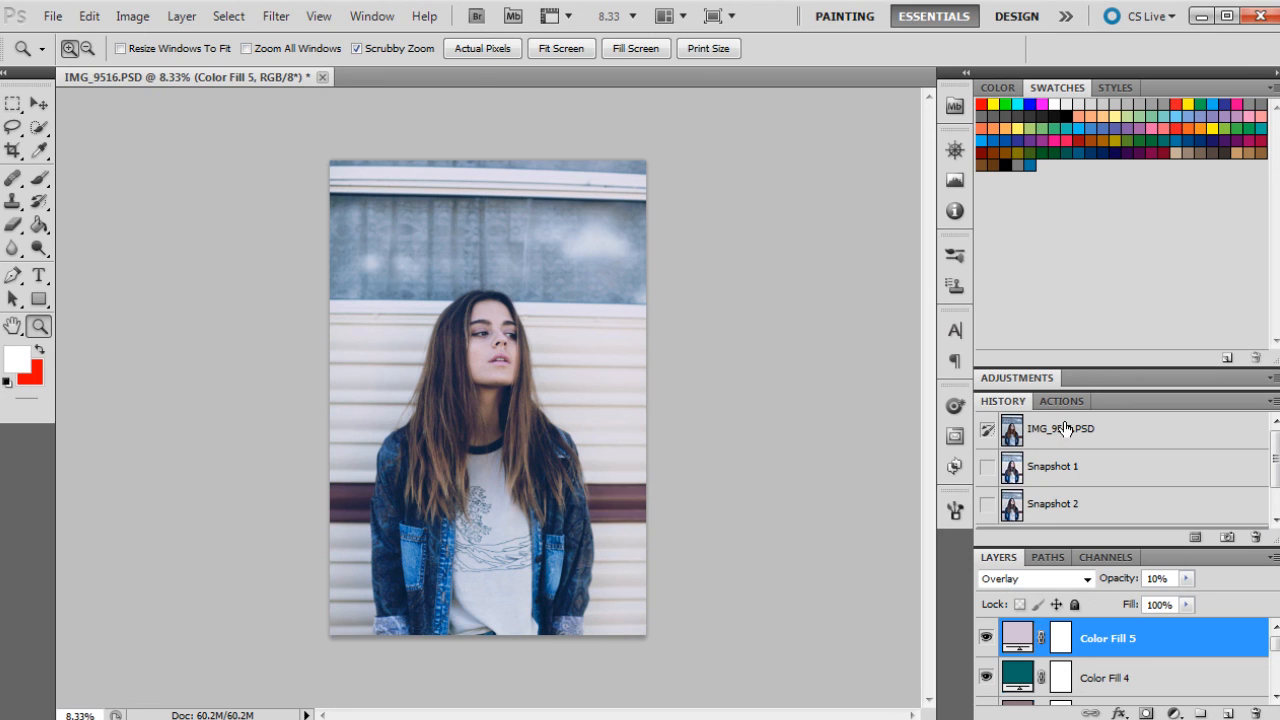
pyautogui.click(1063, 429)
pyautogui.click(1080, 514)
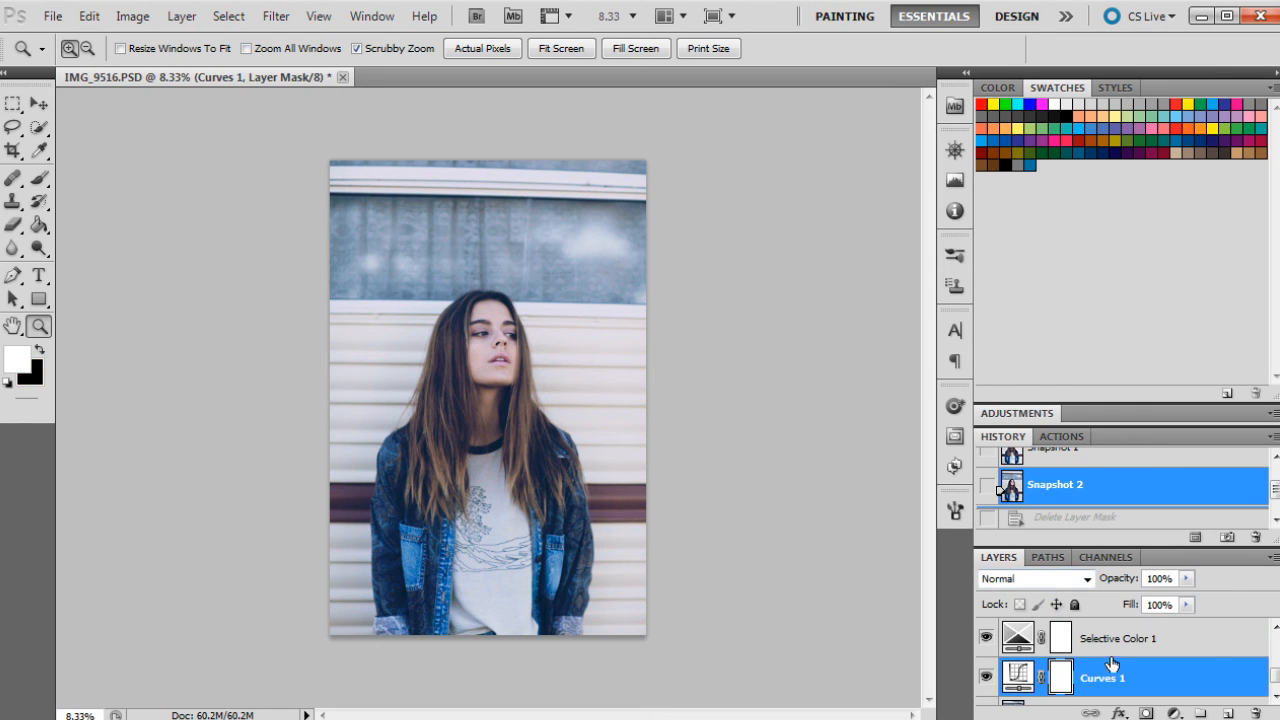
# - Refine the Curves 1 RGB curve with a midtone point at input 125, output 139 and a darker point at input 84, output 85
pyautogui.click(1036, 414)
pyautogui.click(1103, 507)
pyautogui.click(1143, 454)
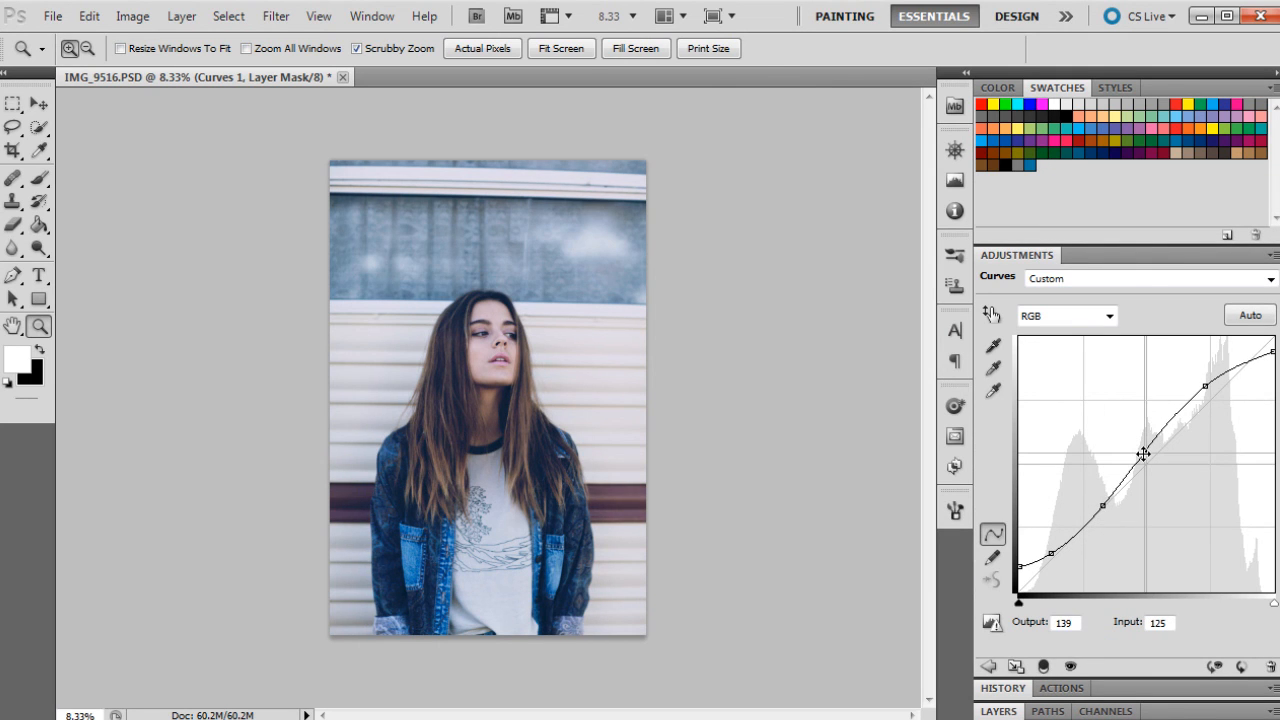
pyautogui.click(1100, 506)
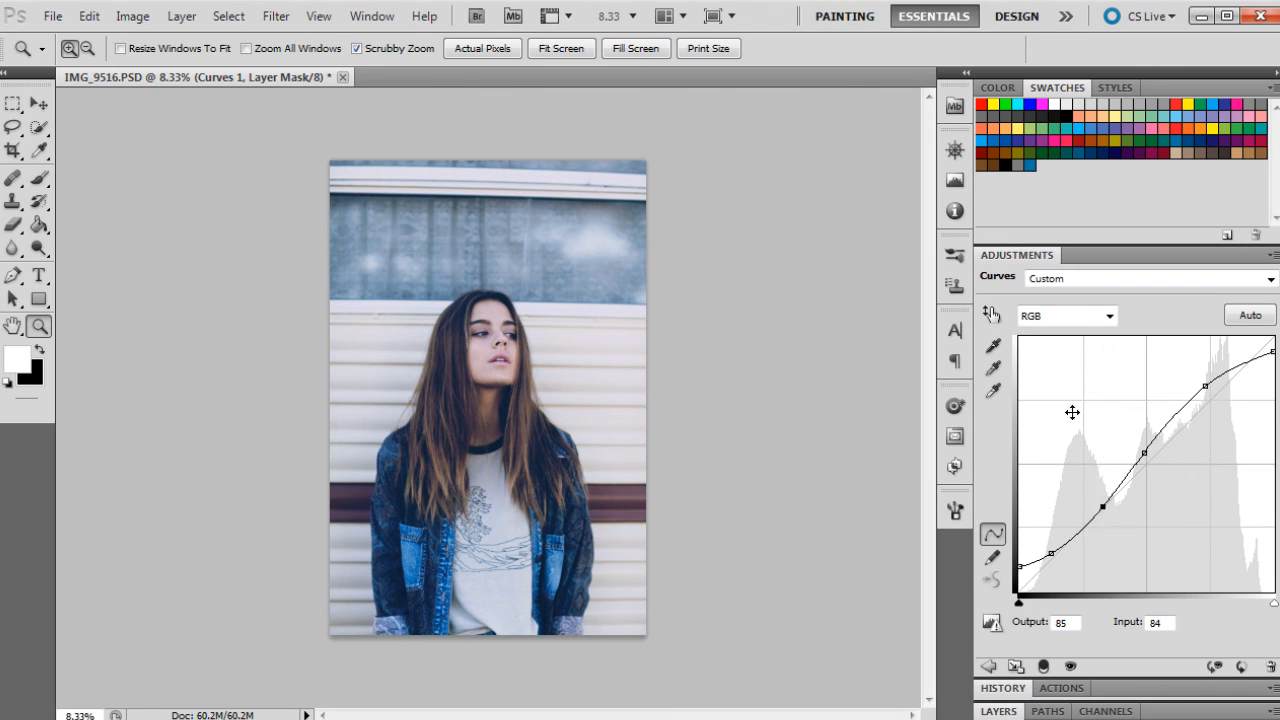
pyautogui.click(999, 711)
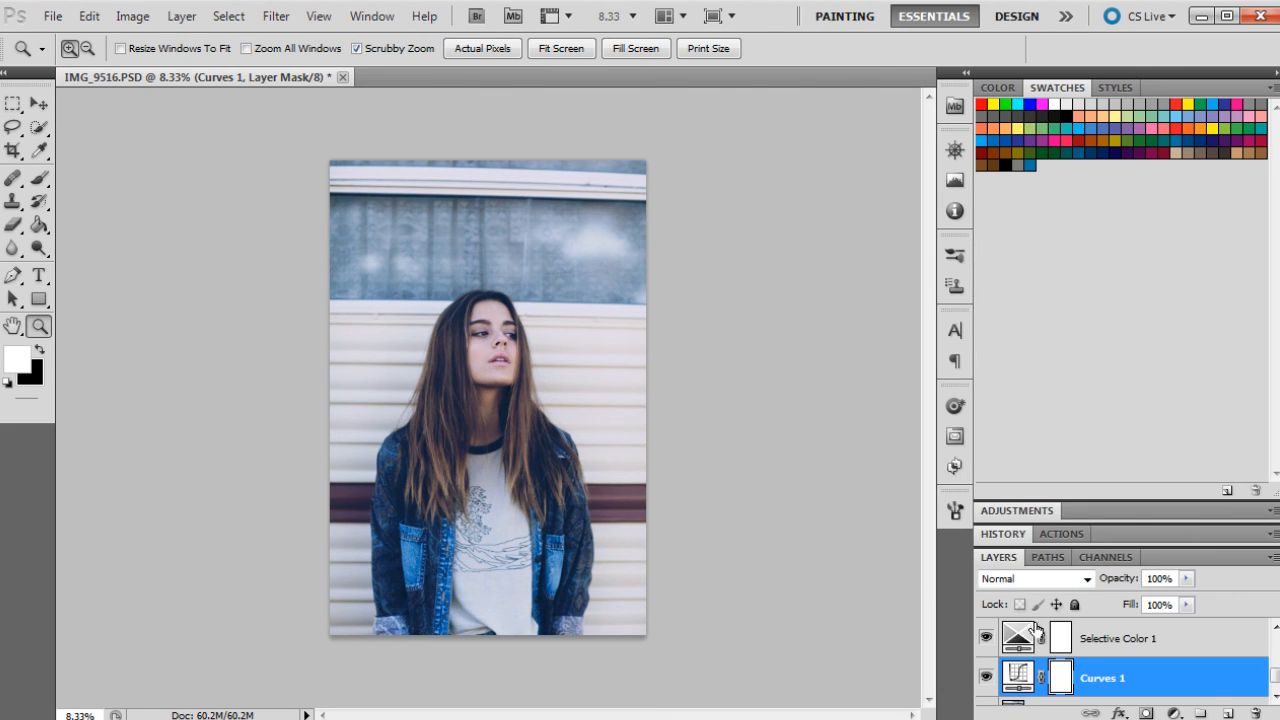
# - Take another history snapshot of the adjusted image and compare it with the previous snapshot
pyautogui.click(1006, 535)
pyautogui.click(1227, 540)
pyautogui.scroll(-1, 1078, 491)
pyautogui.click(1075, 478)
pyautogui.click(1080, 512)
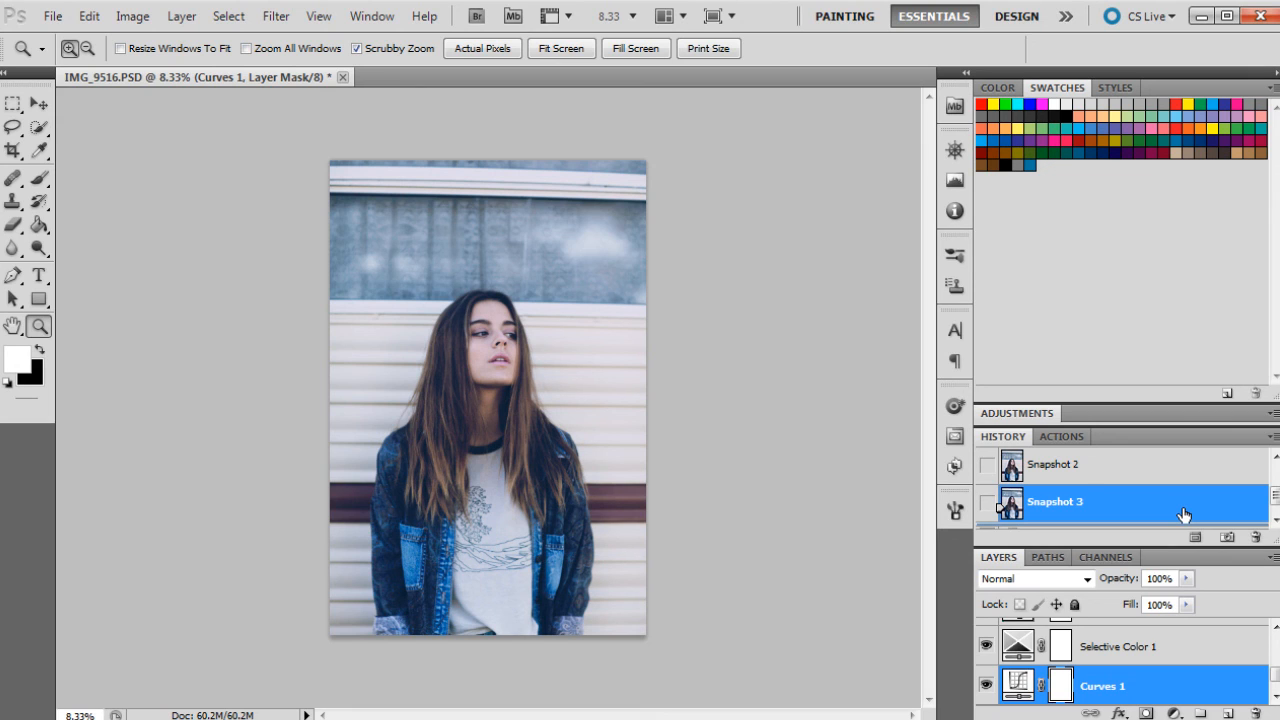
# - Activate the Brush tool with the Curves 1 layer mask selected
pyautogui.press('b')
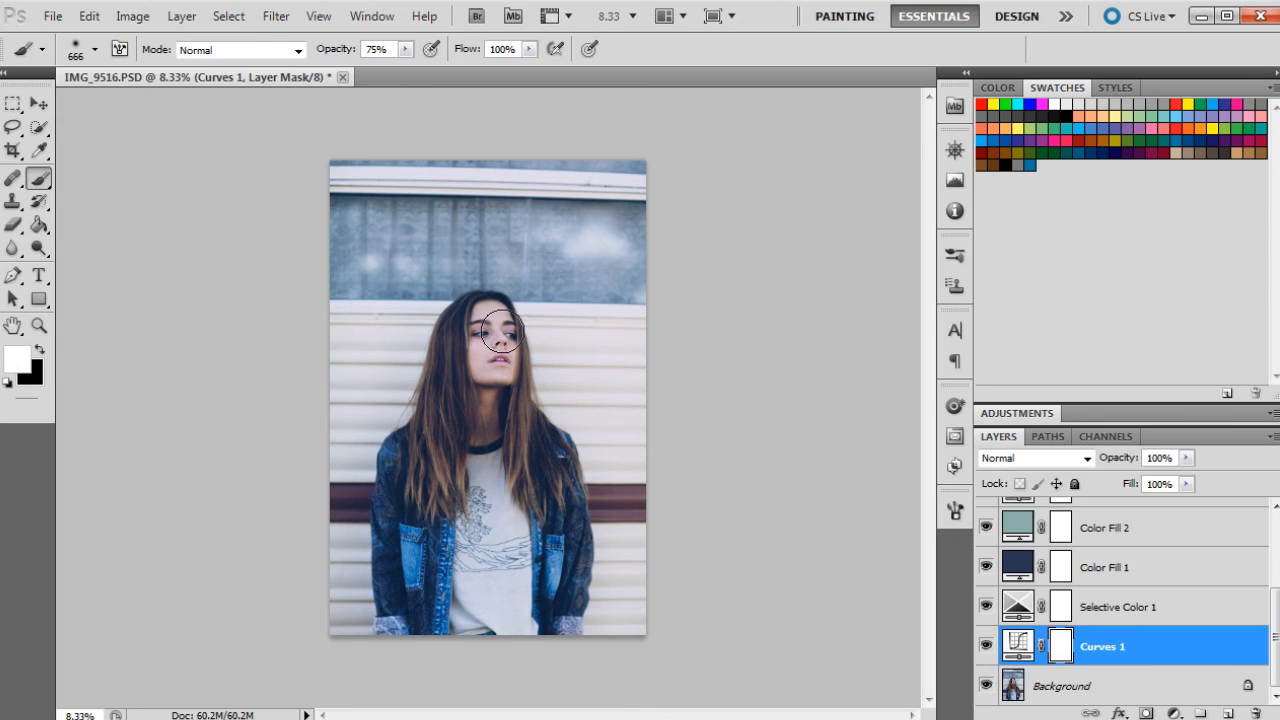